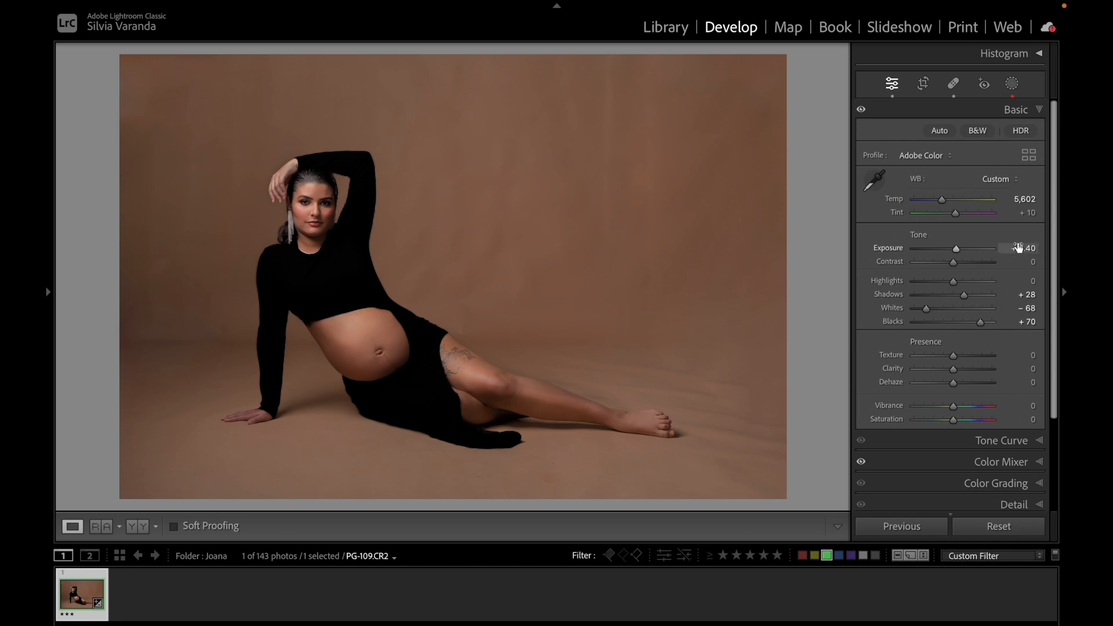
# Open Color Grading, try blue, green and magenta global tints, and reset the Global wheel.
pyautogui.click(1019, 113)
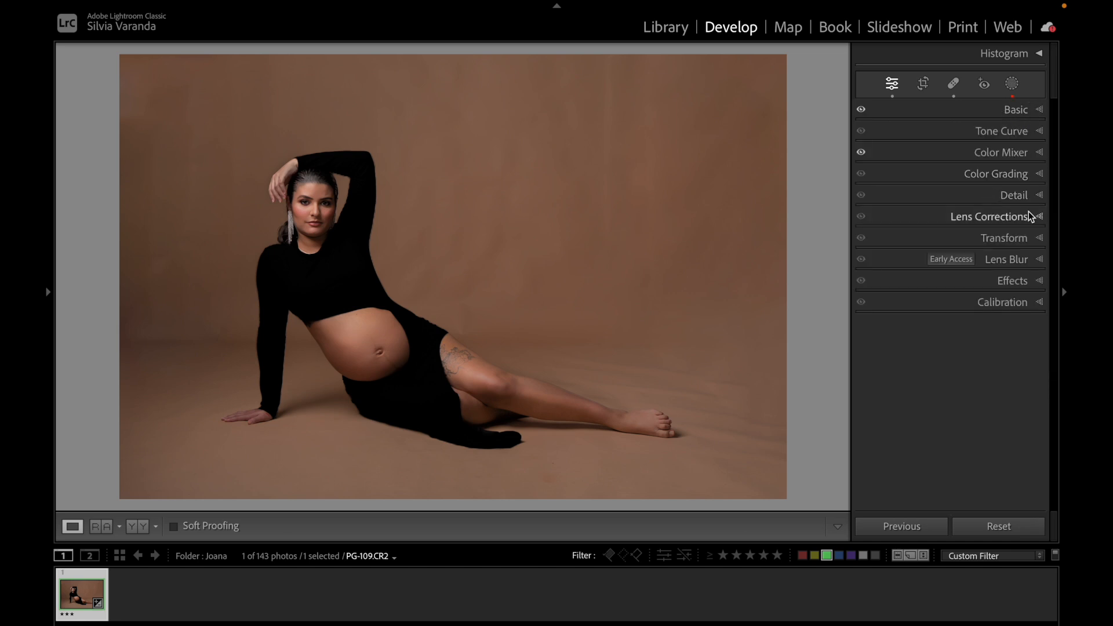
pyautogui.click(1006, 176)
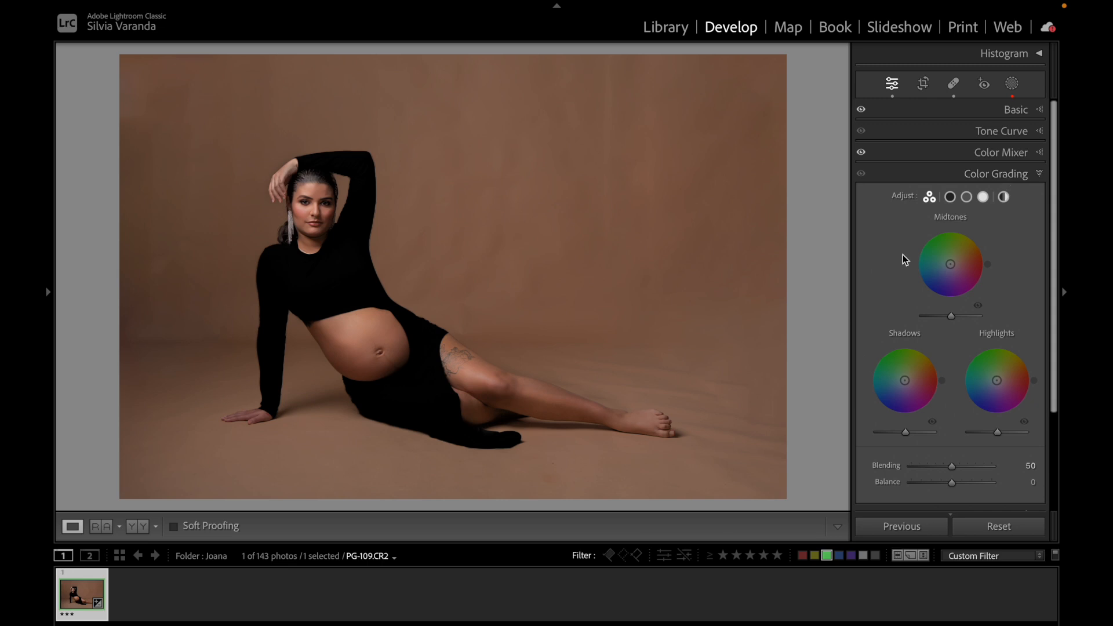
pyautogui.click(1004, 197)
pyautogui.moveTo(951, 296); pyautogui.dragTo(913, 338)
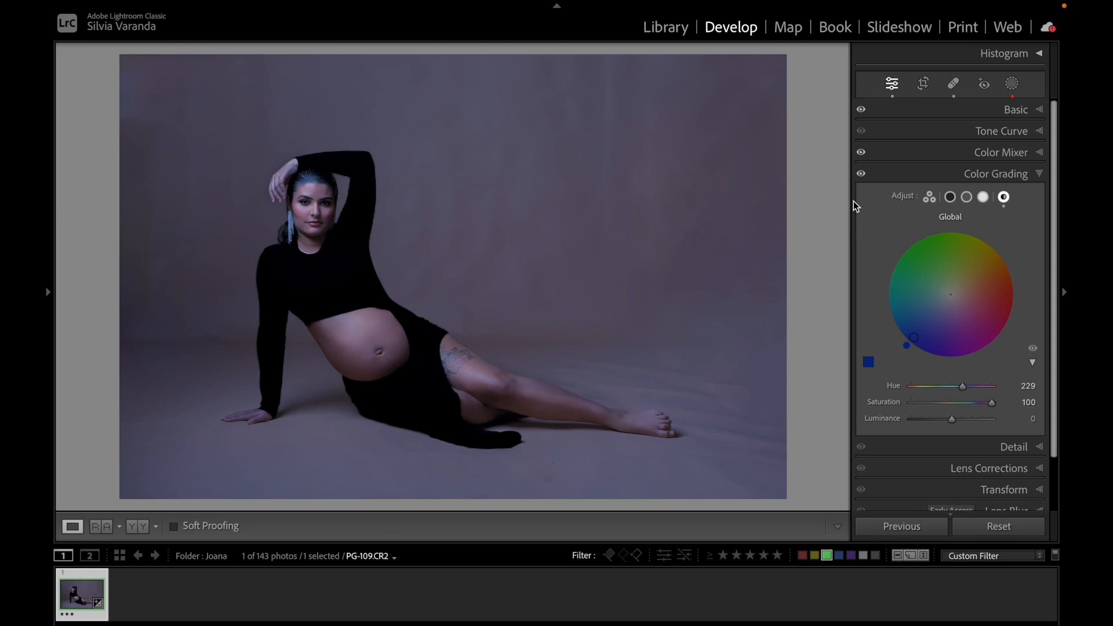
pyautogui.moveTo(950, 295); pyautogui.dragTo(900, 226)
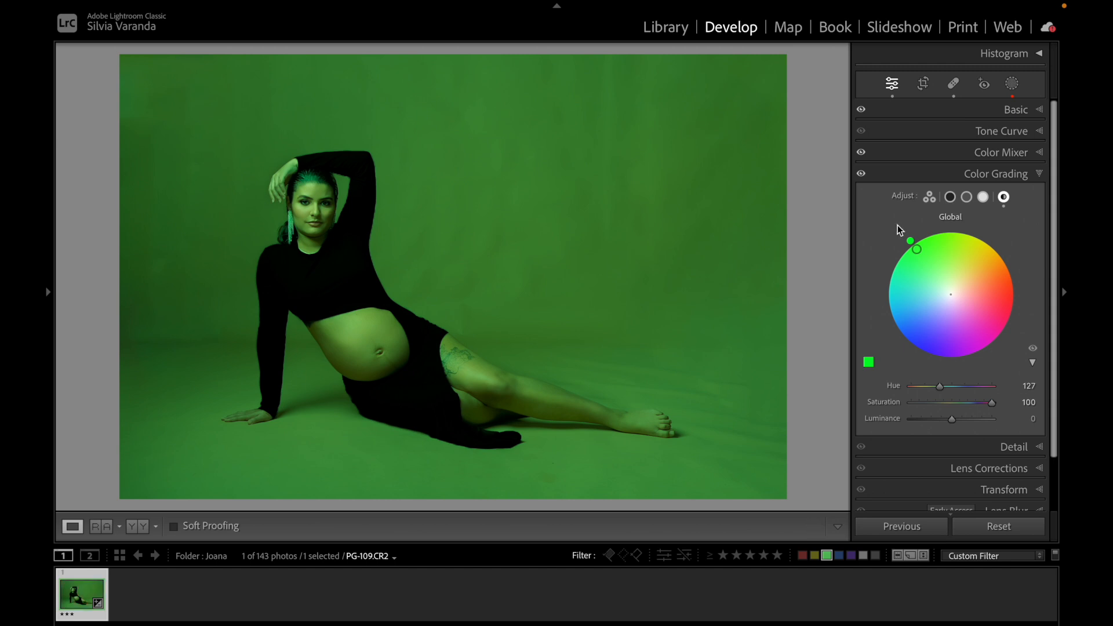
pyautogui.moveTo(974, 310); pyautogui.dragTo(983, 340)
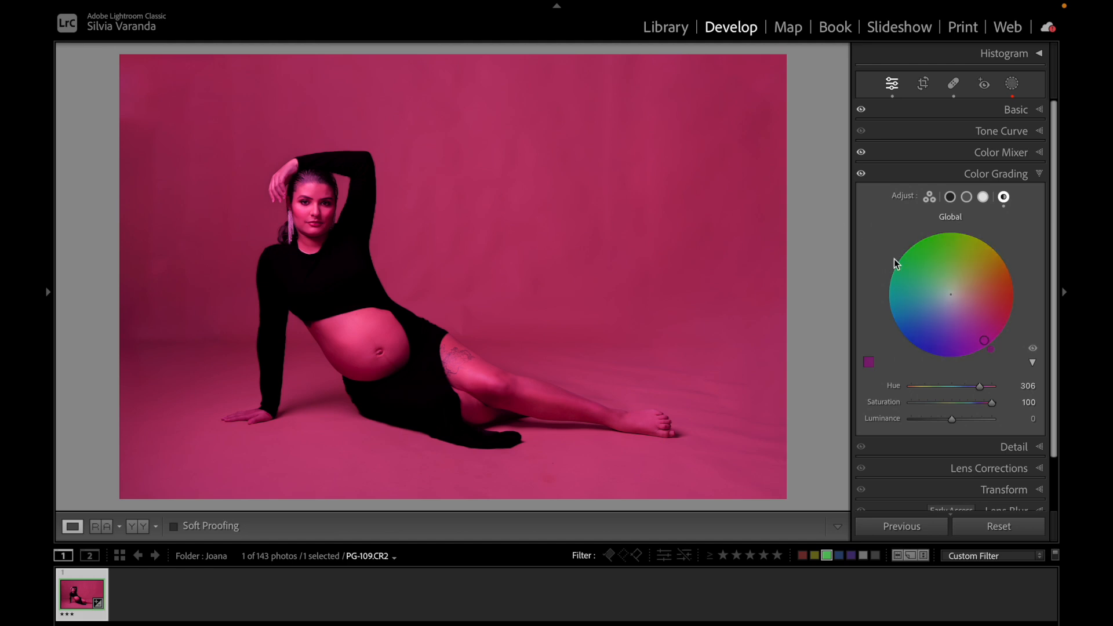
pyautogui.doubleClick(951, 295)
pyautogui.click(929, 197)
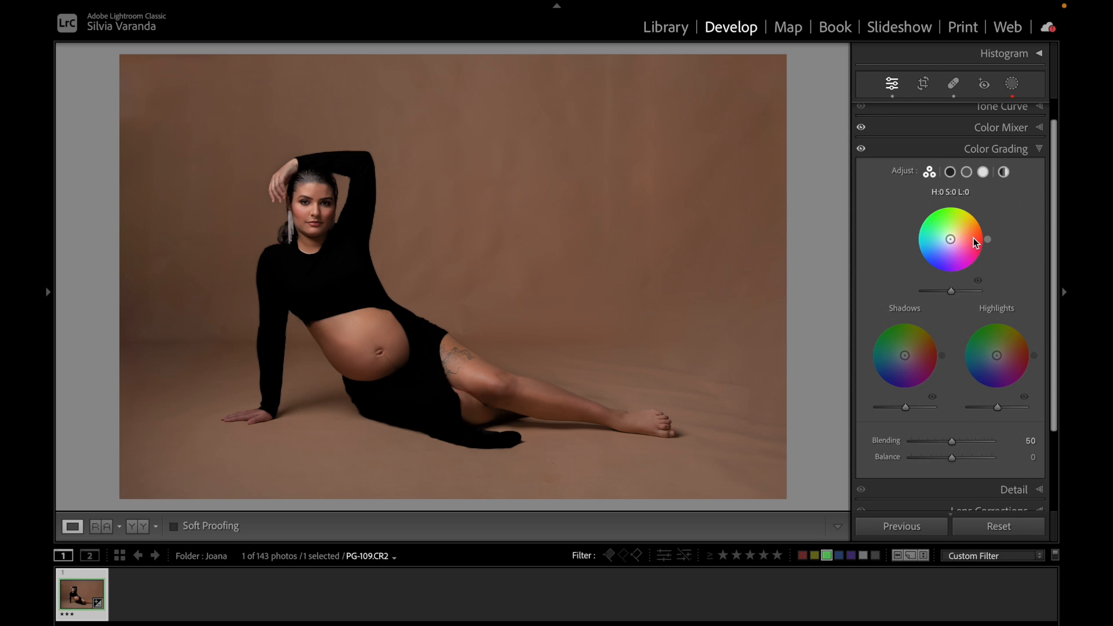
# Switch through the Shadows, Midtones, Highlights and Global single-wheel views.
pyautogui.click(950, 171)
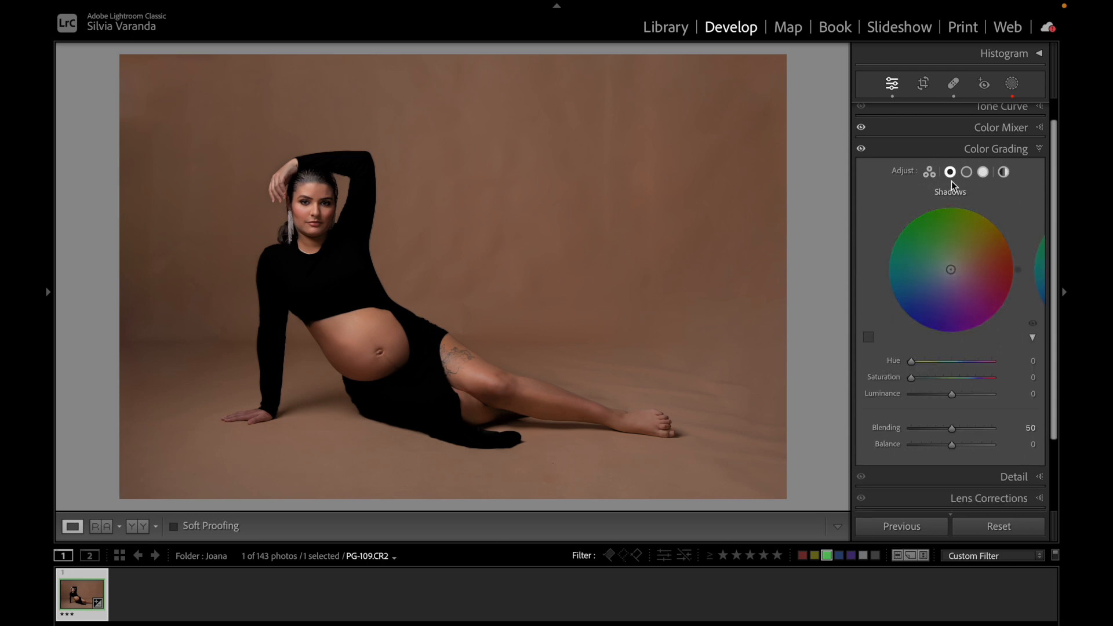
pyautogui.click(967, 171)
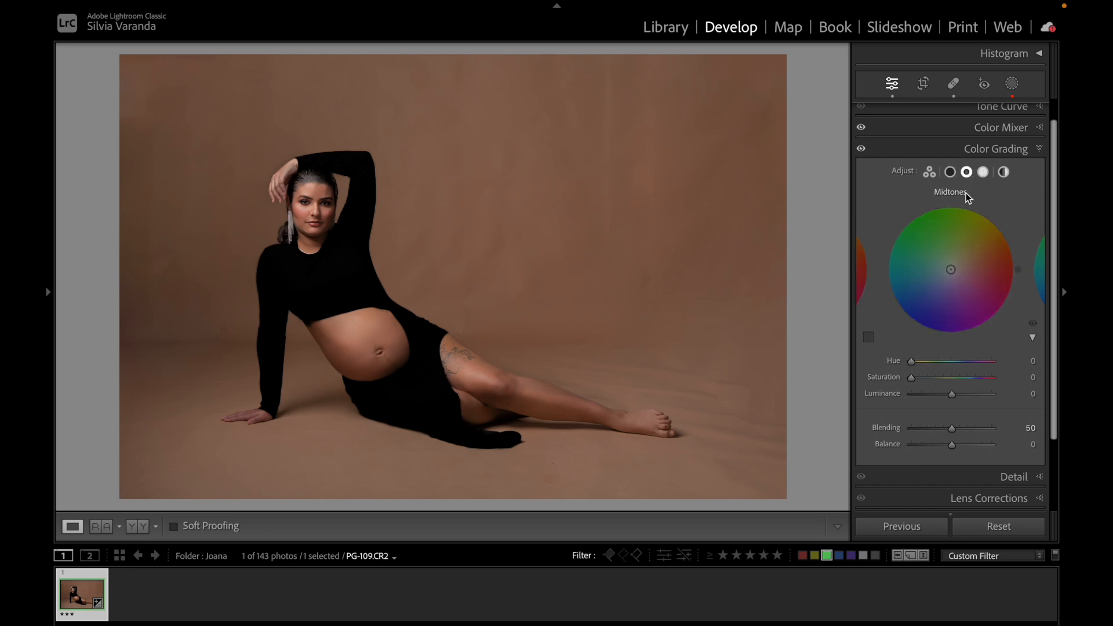
pyautogui.click(983, 172)
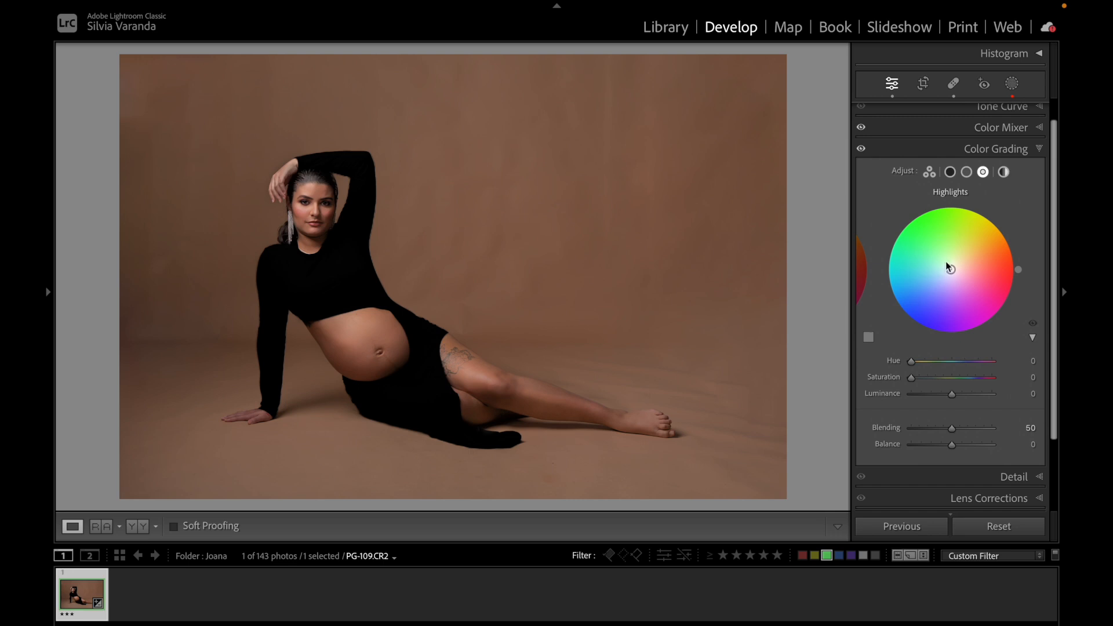
pyautogui.click(1004, 173)
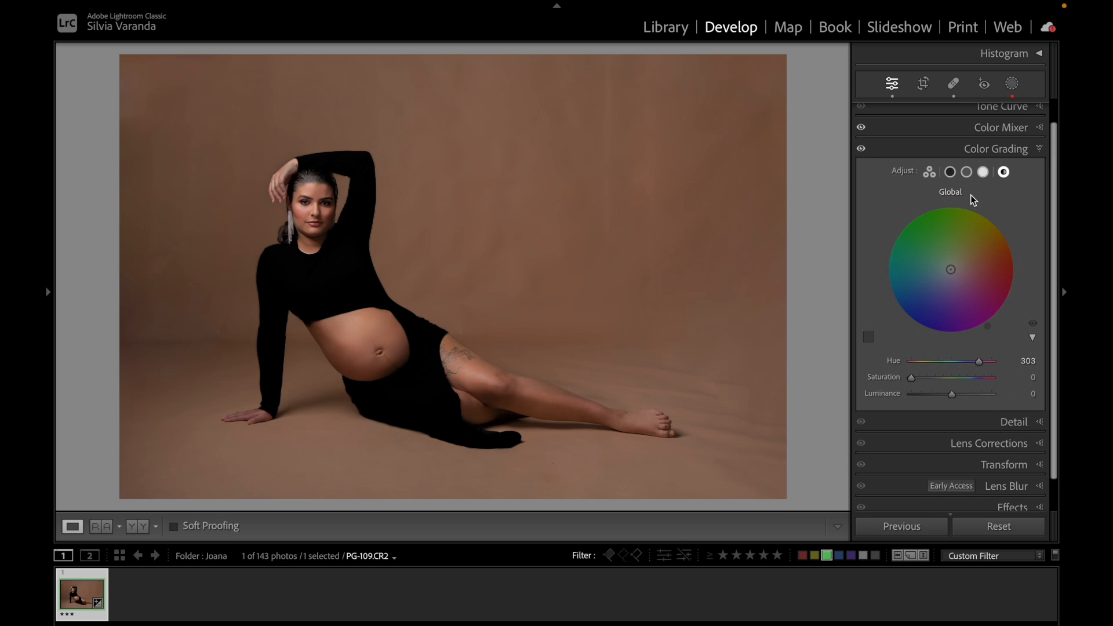
pyautogui.click(949, 172)
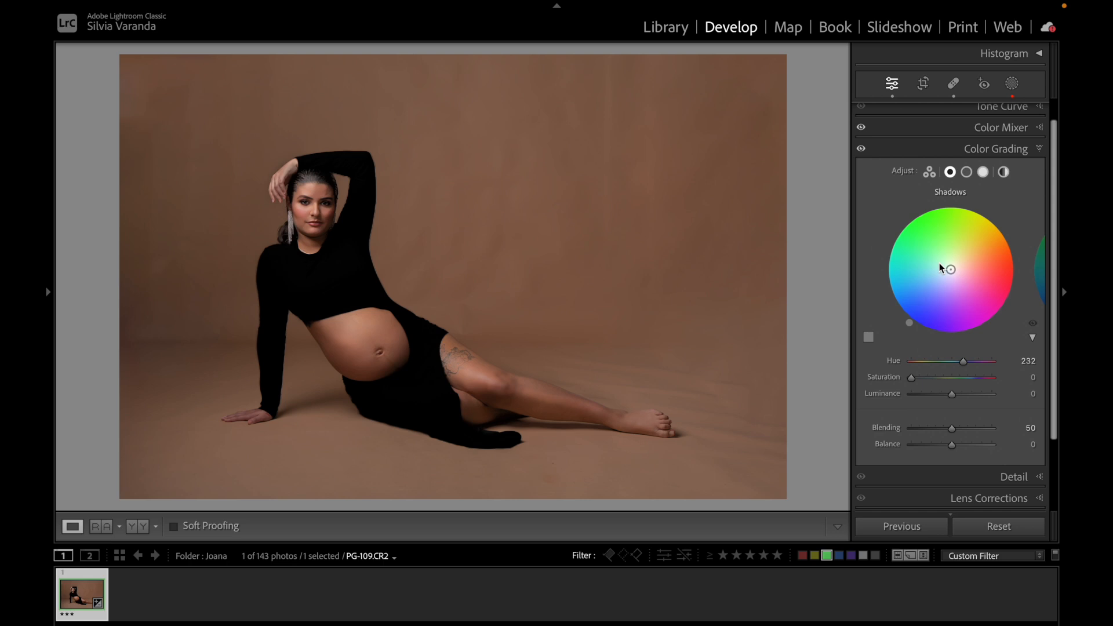
# Undo the last adjustment and show the edit history.
pyautogui.hotkey('ctrl', 'z')
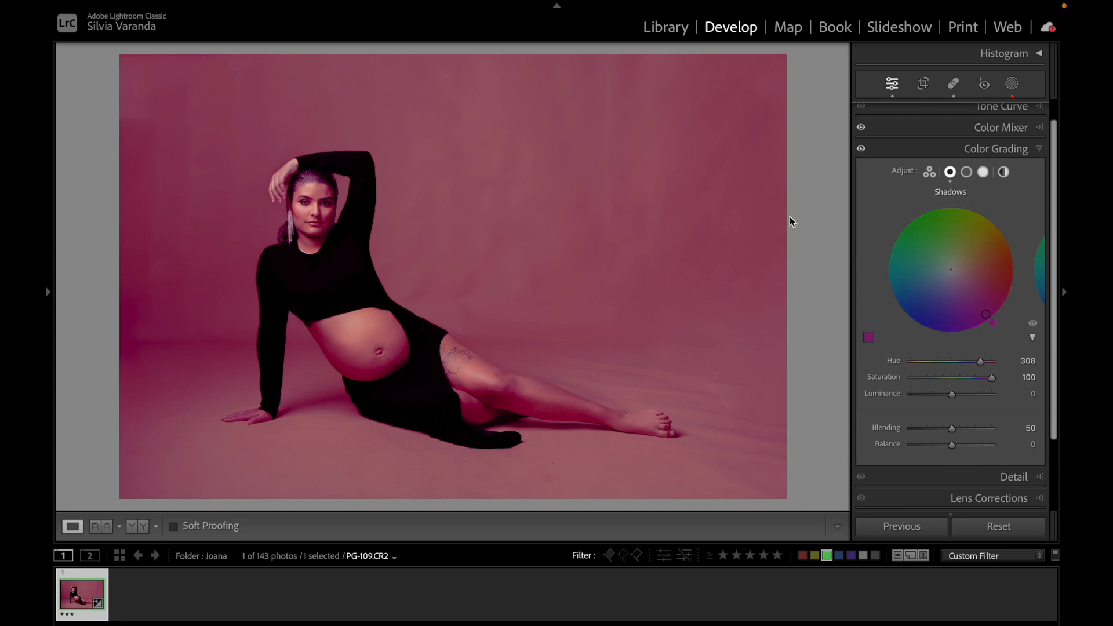
pyautogui.click(316, 193)
pyautogui.click(336, 210)
pyautogui.moveTo(43, 129)
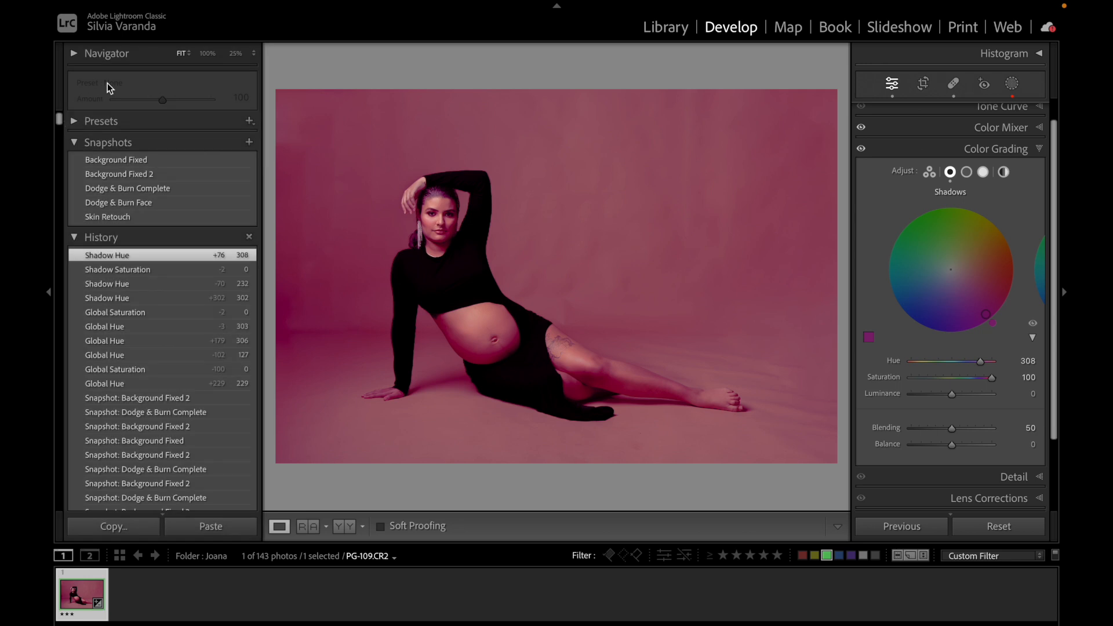
# Zoom to 100% on the face and reset the Shadows wheel.
pyautogui.click(208, 54)
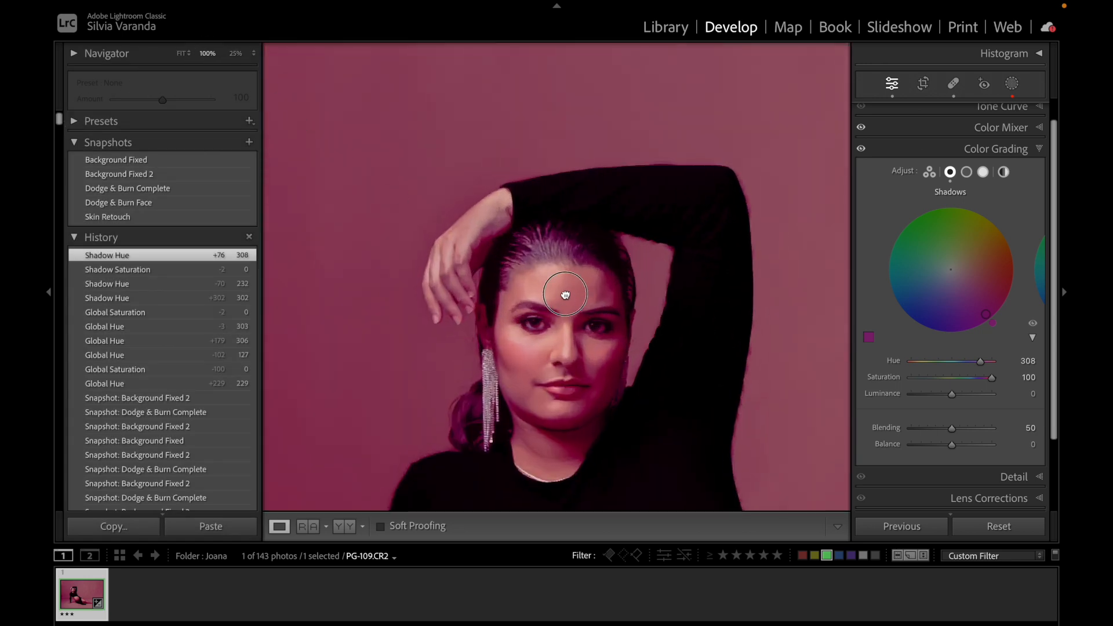
pyautogui.moveTo(467, 306); pyautogui.dragTo(420, 280)
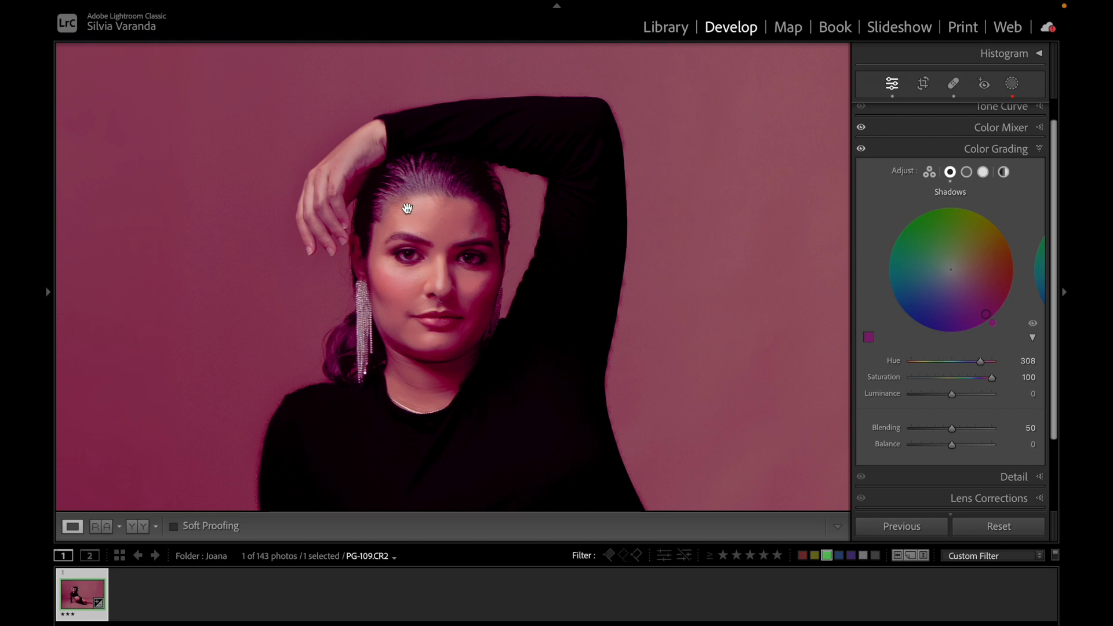
pyautogui.doubleClick(987, 317)
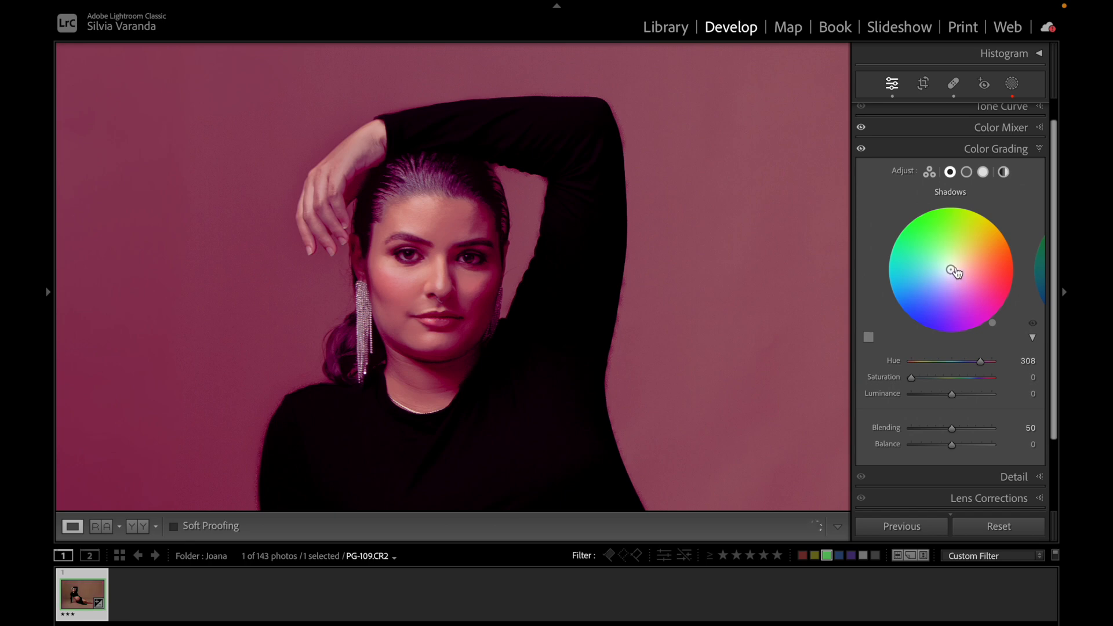
# Try a magenta global tint at full saturation, then reset the Global wheel.
pyautogui.click(1003, 172)
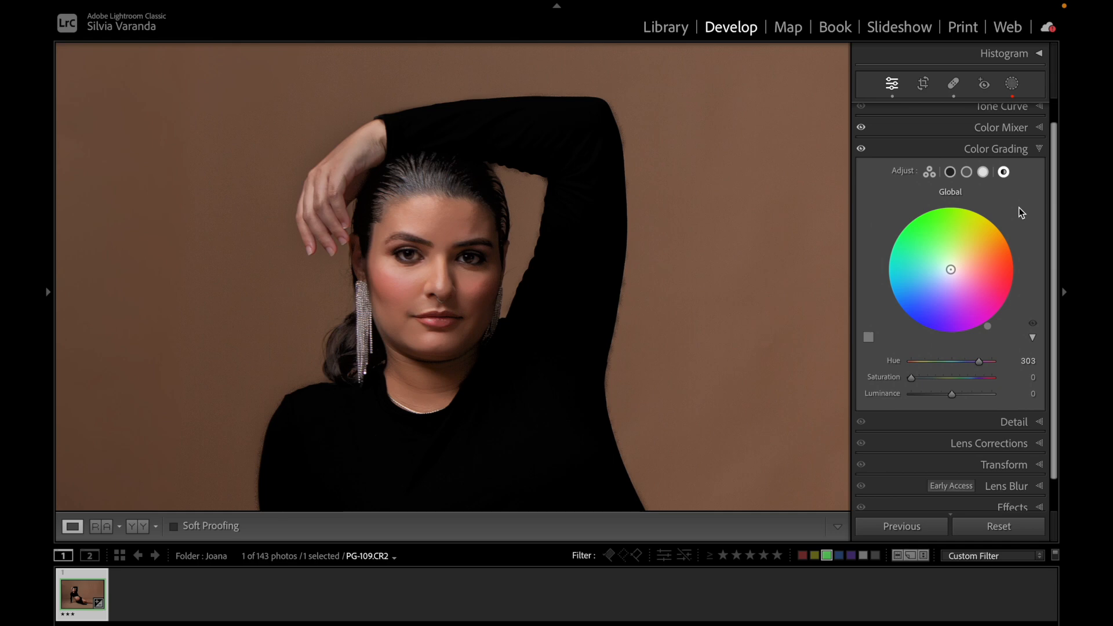
pyautogui.moveTo(950, 269); pyautogui.dragTo(982, 318)
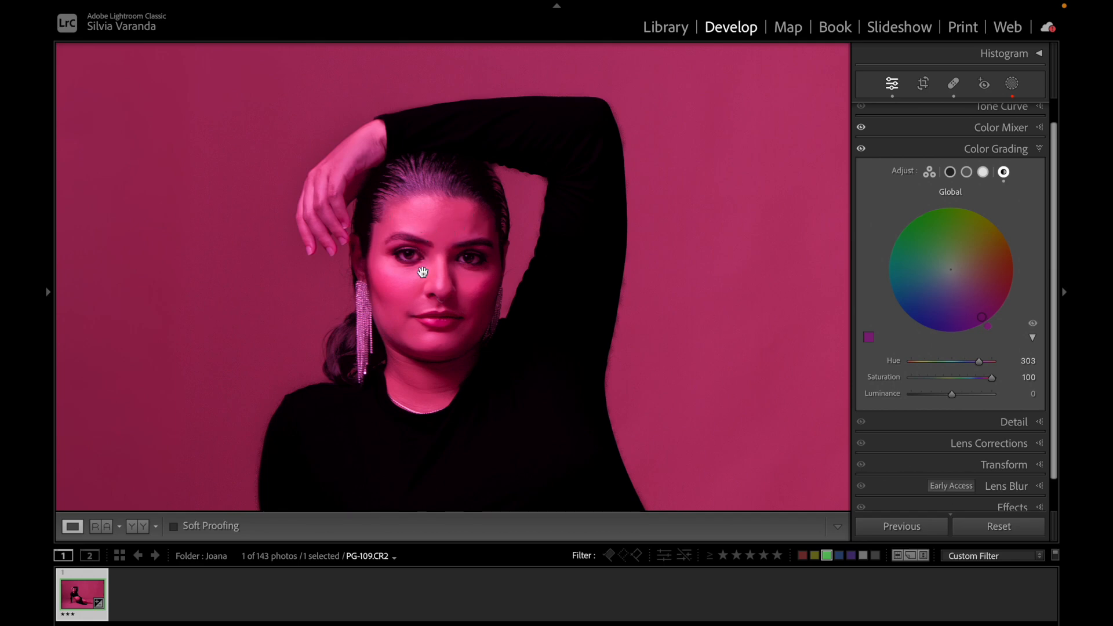
pyautogui.doubleClick(985, 322)
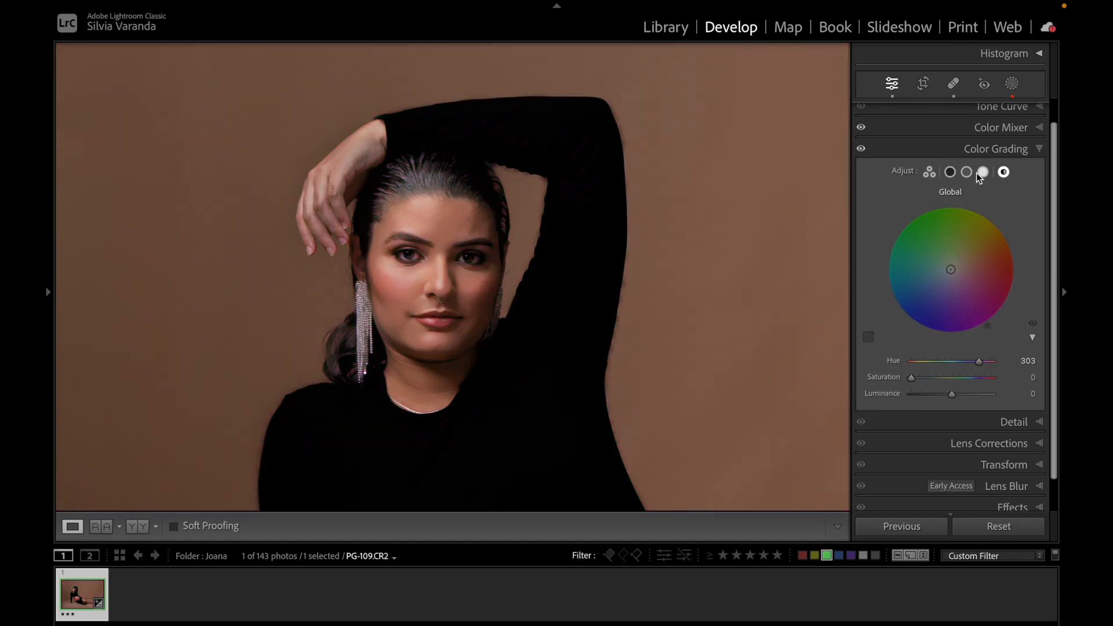
# Try a magenta highlights tint at hue 304 and saturation 100, zooming on the face, then reset it.
pyautogui.click(983, 173)
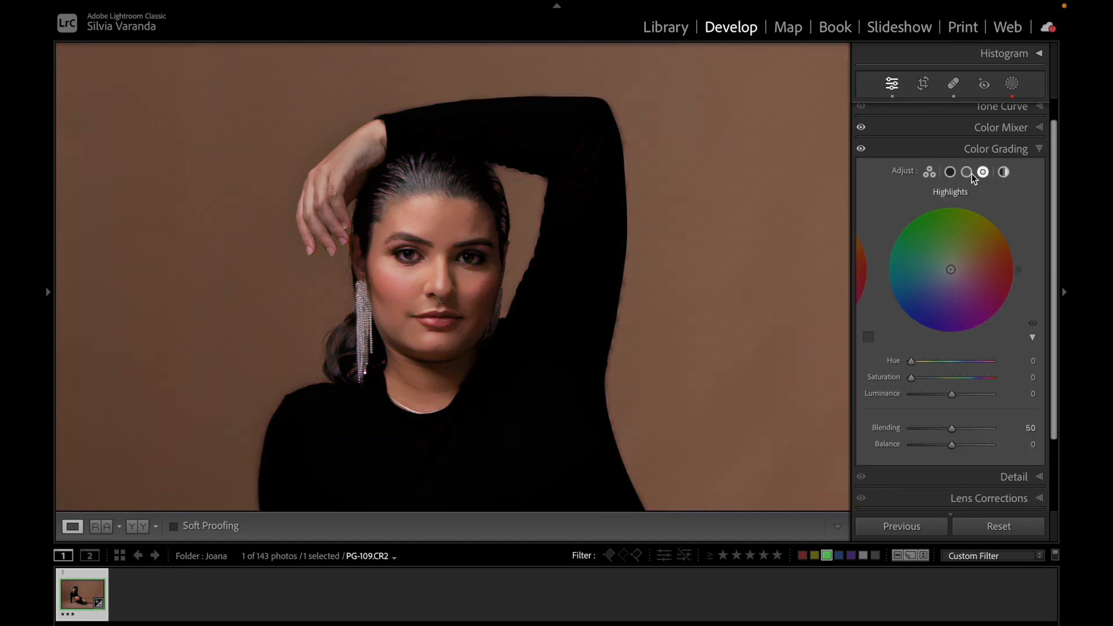
pyautogui.moveTo(947, 283); pyautogui.dragTo(985, 322)
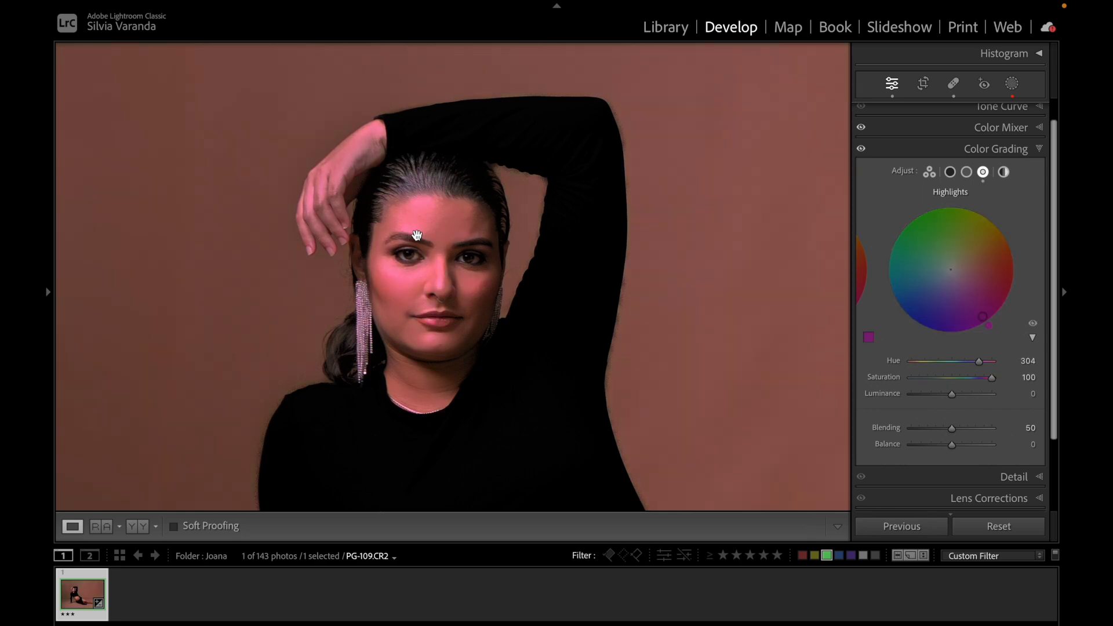
pyautogui.click(475, 251)
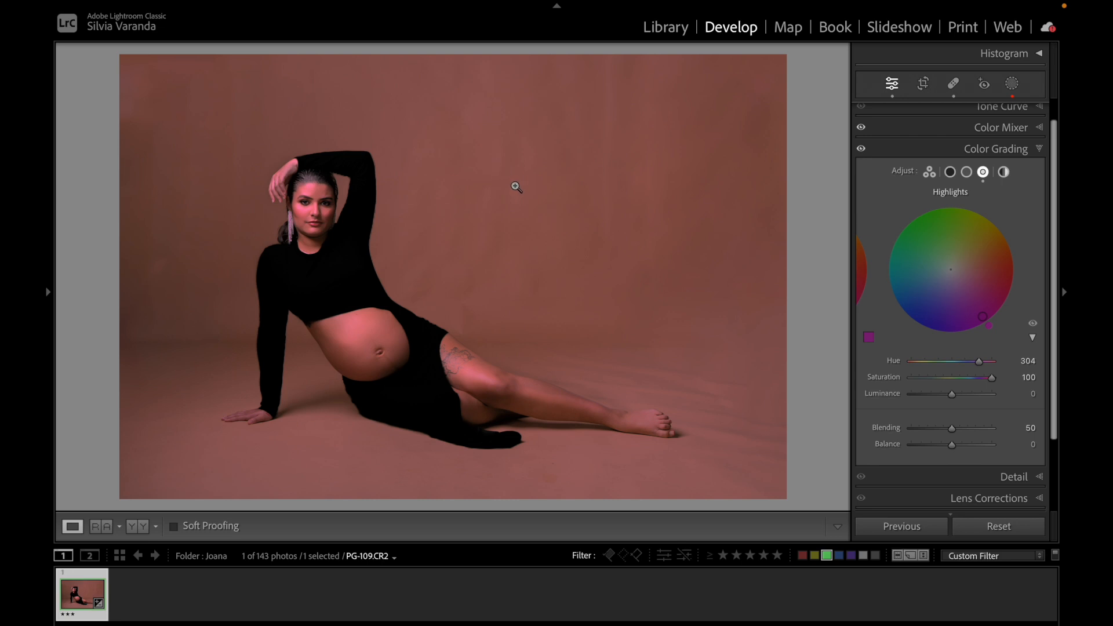
pyautogui.click(308, 201)
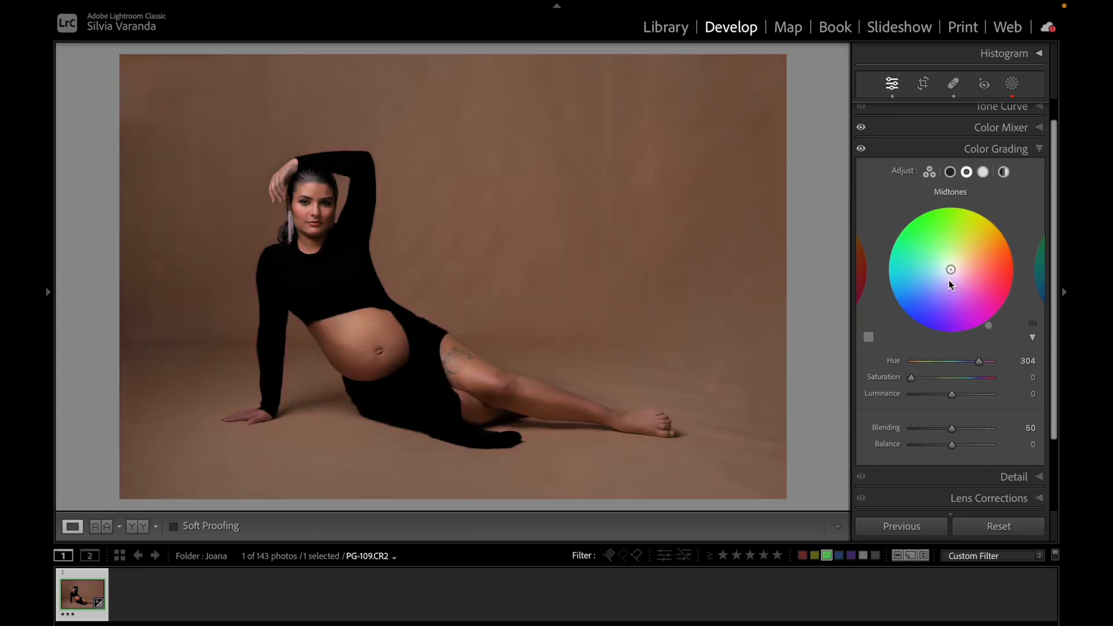
pyautogui.moveTo(948, 279)
pyautogui.mouseDown()
pyautogui.moveTo(972, 250)
pyautogui.moveTo(923, 266)
pyautogui.moveTo(963, 304)
pyautogui.moveTo(968, 254)
pyautogui.moveTo(911, 264)
pyautogui.moveTo(973, 256)
pyautogui.moveTo(903, 282)
pyautogui.moveTo(922, 276)
pyautogui.moveTo(928, 209)
pyautogui.moveTo(928, 241)
pyautogui.moveTo(975, 281)
pyautogui.moveTo(965, 239)
pyautogui.moveTo(939, 281)
pyautogui.moveTo(951, 270)
pyautogui.mouseUp()
pyautogui.moveTo(979, 364)
pyautogui.mouseDown()
pyautogui.moveTo(941, 366)
pyautogui.moveTo(984, 366)
pyautogui.mouseUp()
pyautogui.click(907, 362)
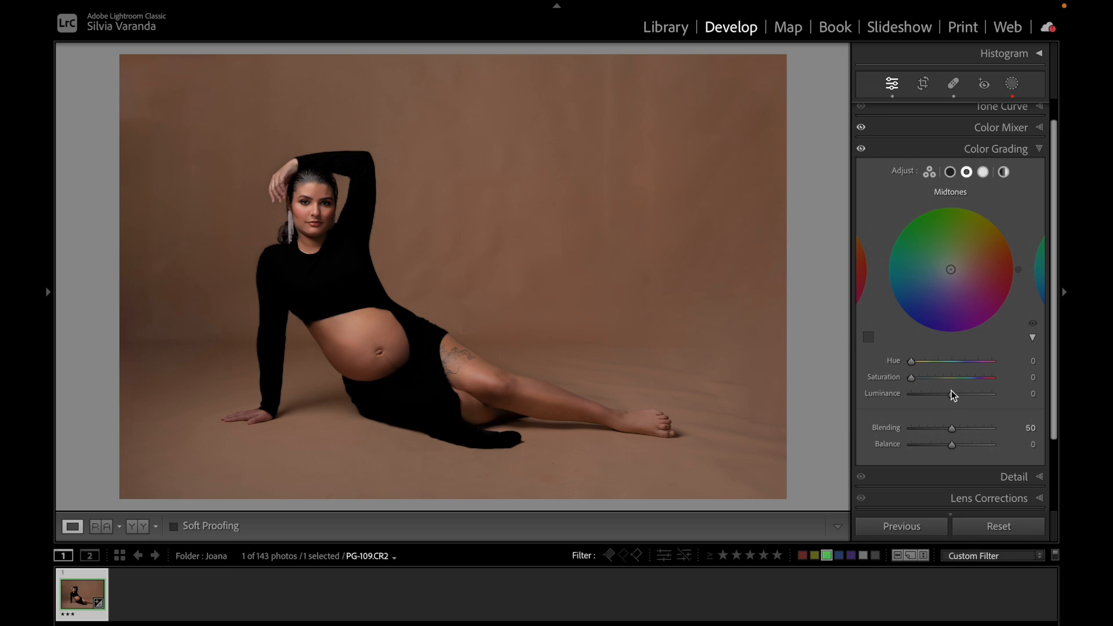
# Raise the midtones saturation to 100, set hue 210, then pull saturation back down and return to the three-way view.
pyautogui.moveTo(910, 377); pyautogui.dragTo(1006, 396)
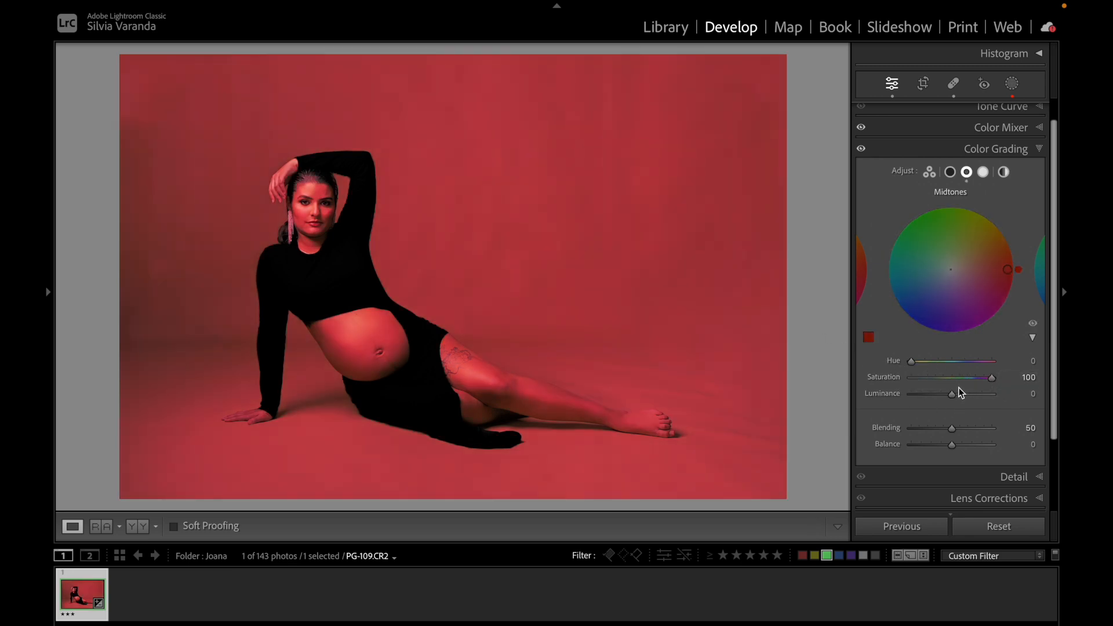
pyautogui.moveTo(913, 362); pyautogui.dragTo(960, 383)
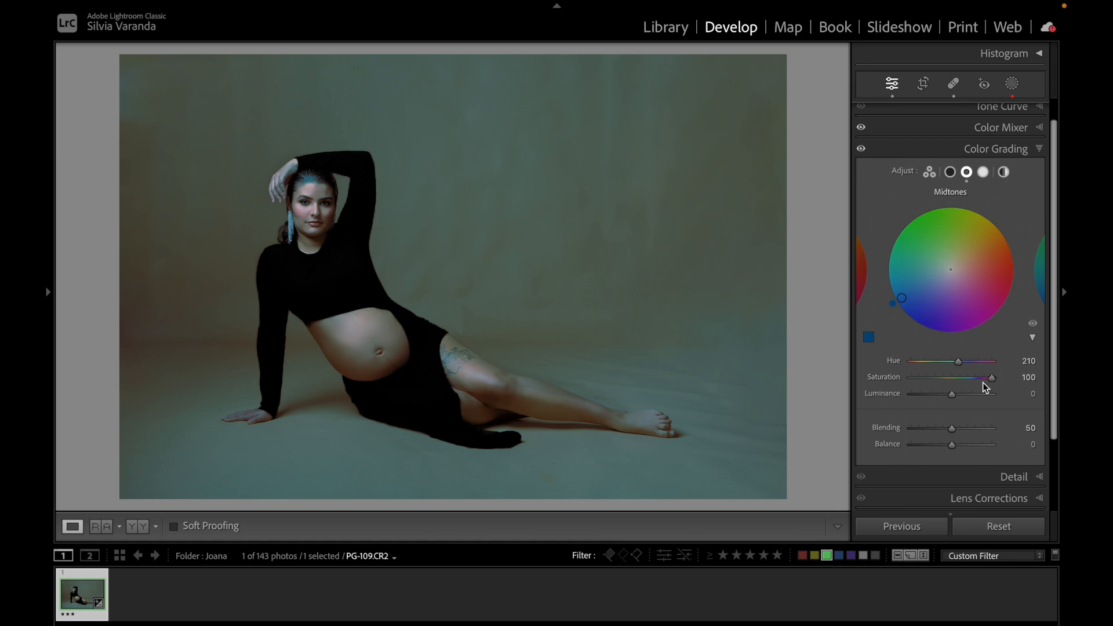
pyautogui.moveTo(993, 378); pyautogui.dragTo(945, 380)
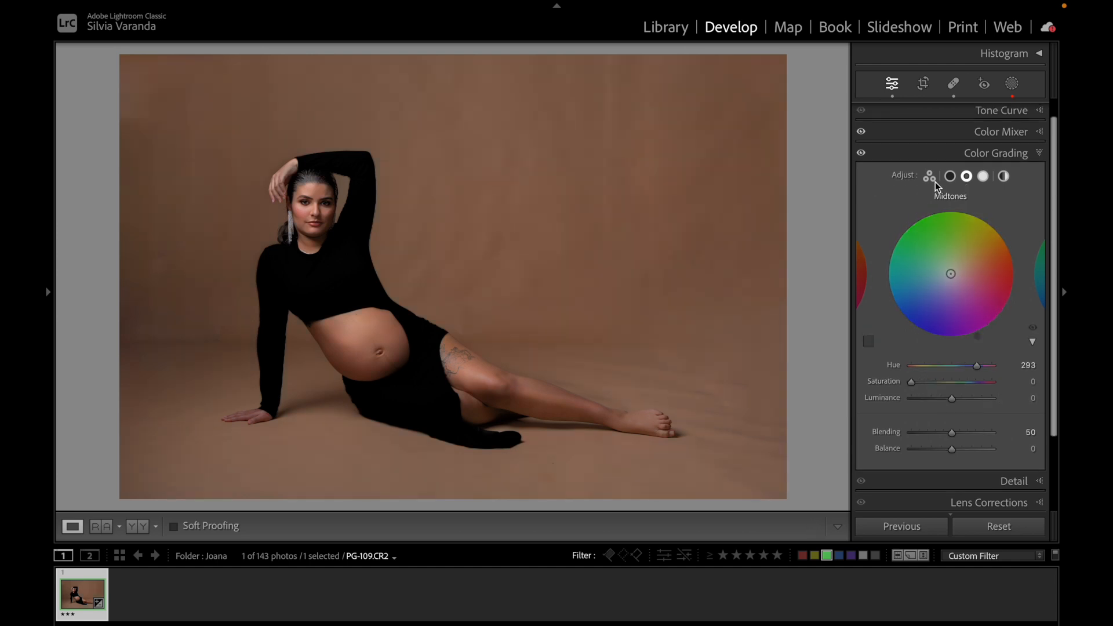
pyautogui.click(931, 177)
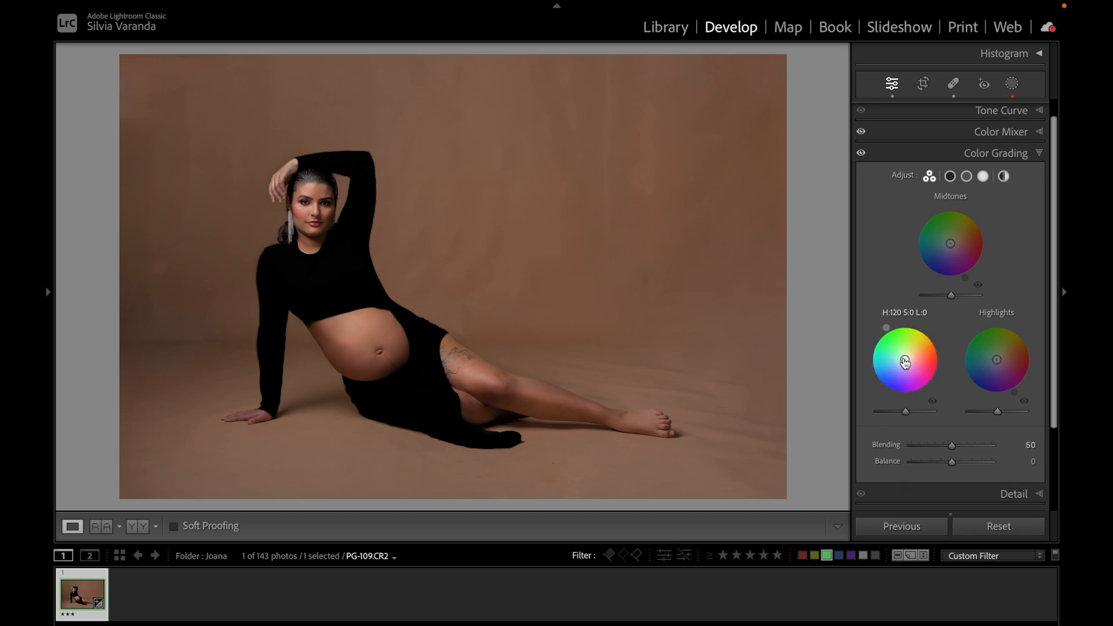
# Tint the shadows blue, the midtones green and the highlights magenta using the three wheels.
pyautogui.moveTo(905, 361); pyautogui.dragTo(882, 372)
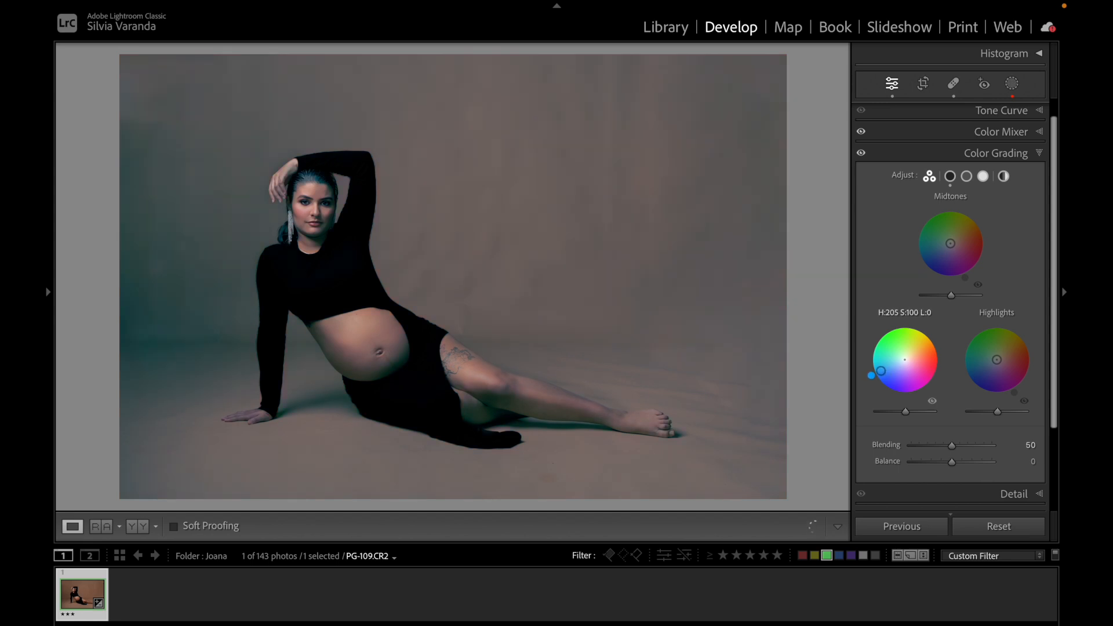
pyautogui.moveTo(951, 243); pyautogui.dragTo(941, 219)
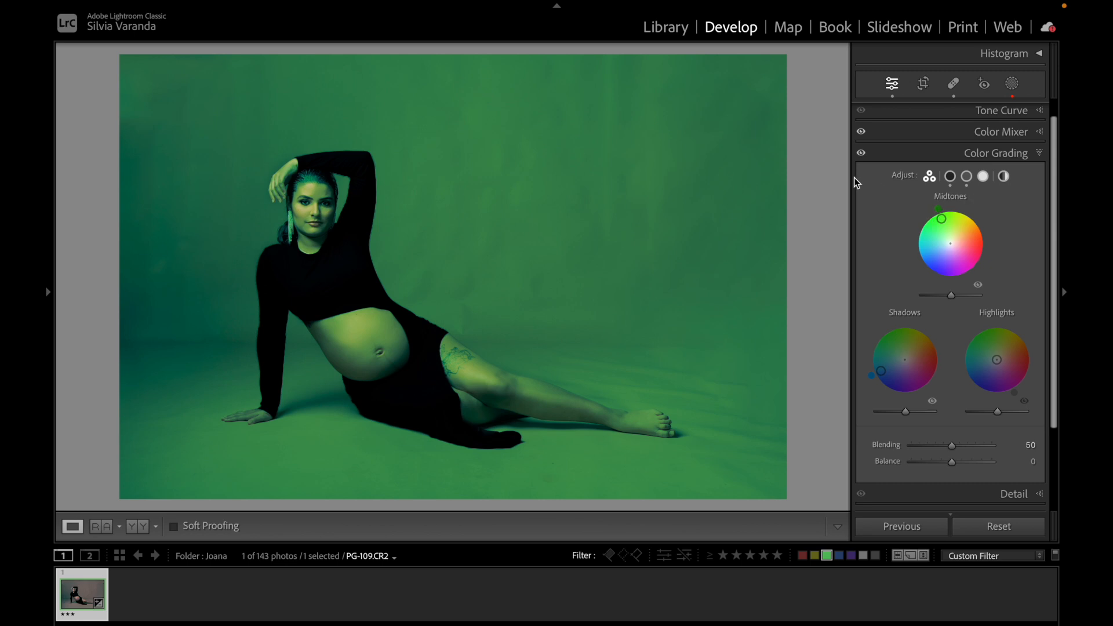
pyautogui.moveTo(998, 363); pyautogui.dragTo(1015, 379)
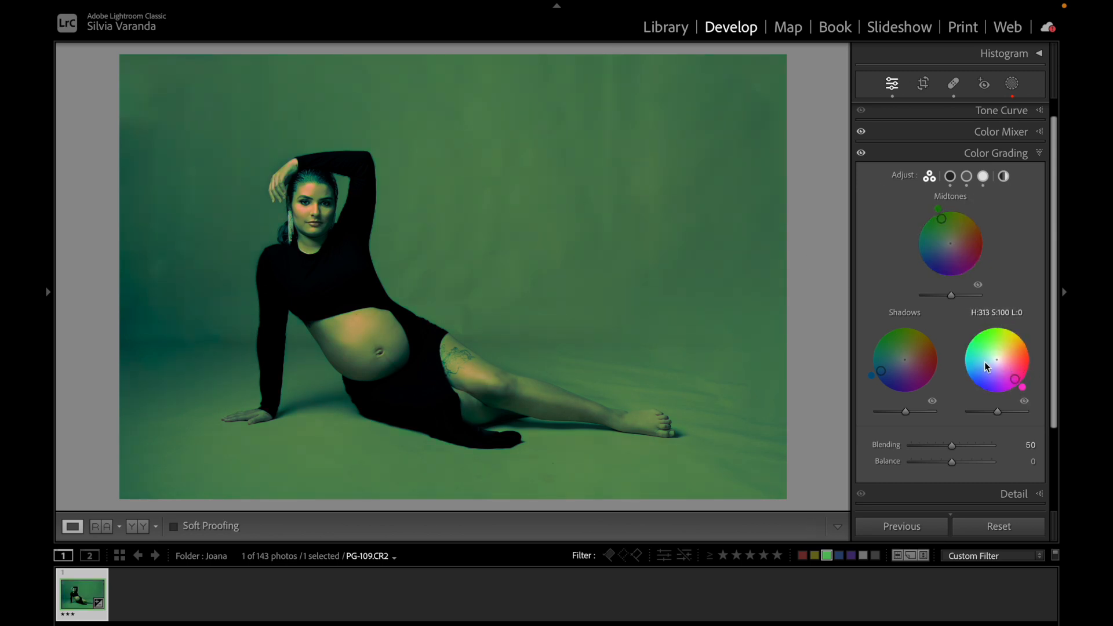
# Push Blending to 100, then bring it back to 50.
pyautogui.click(954, 448)
pyautogui.moveTo(954, 449); pyautogui.dragTo(1015, 439)
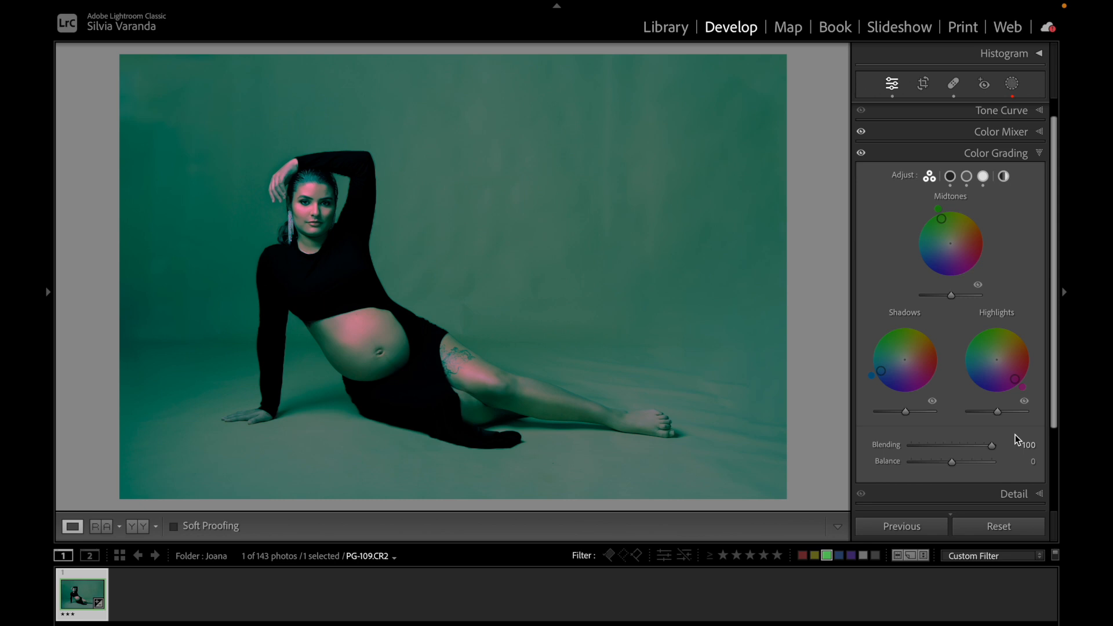
pyautogui.click(992, 450)
pyautogui.moveTo(992, 450); pyautogui.dragTo(883, 451)
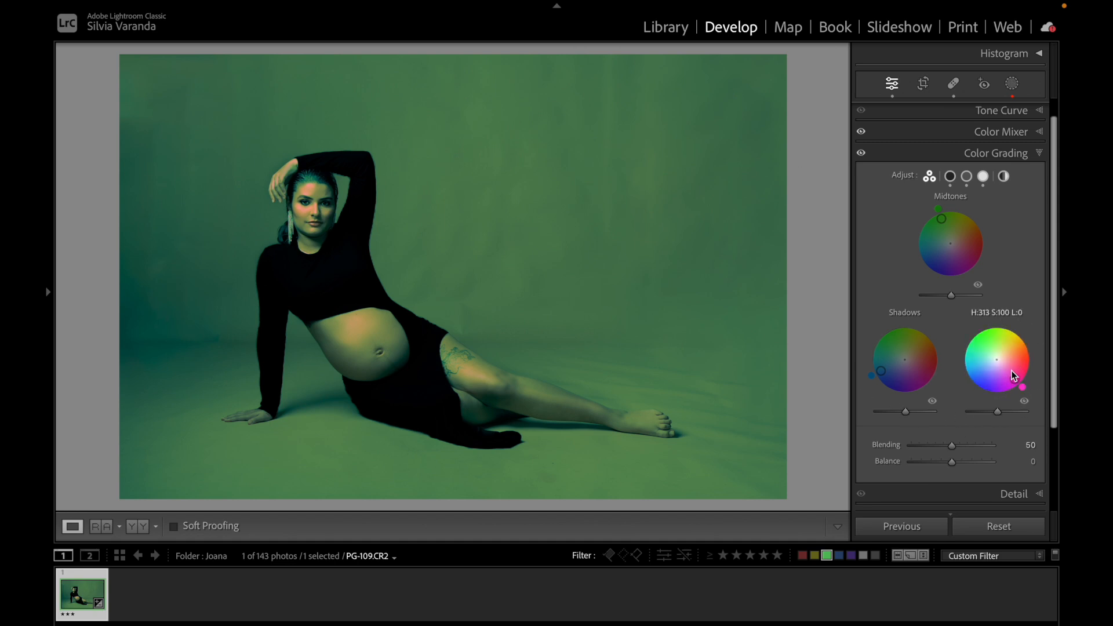
# Try Balance at +100 and -69, then reset Balance to 0.
pyautogui.moveTo(953, 465); pyautogui.dragTo(1004, 471)
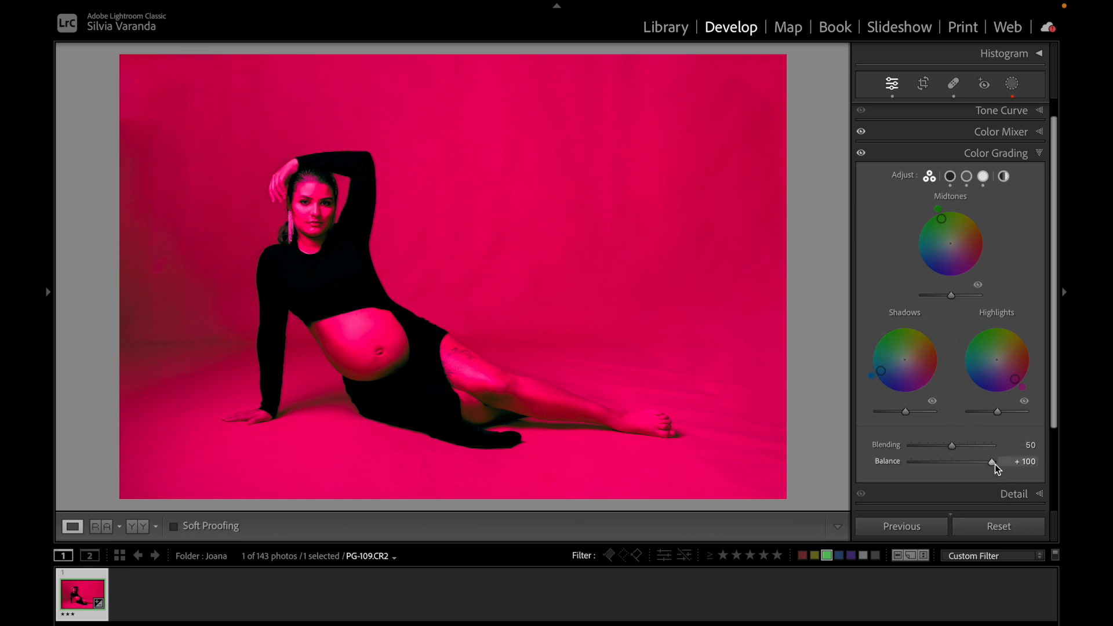
pyautogui.moveTo(992, 463); pyautogui.dragTo(924, 473)
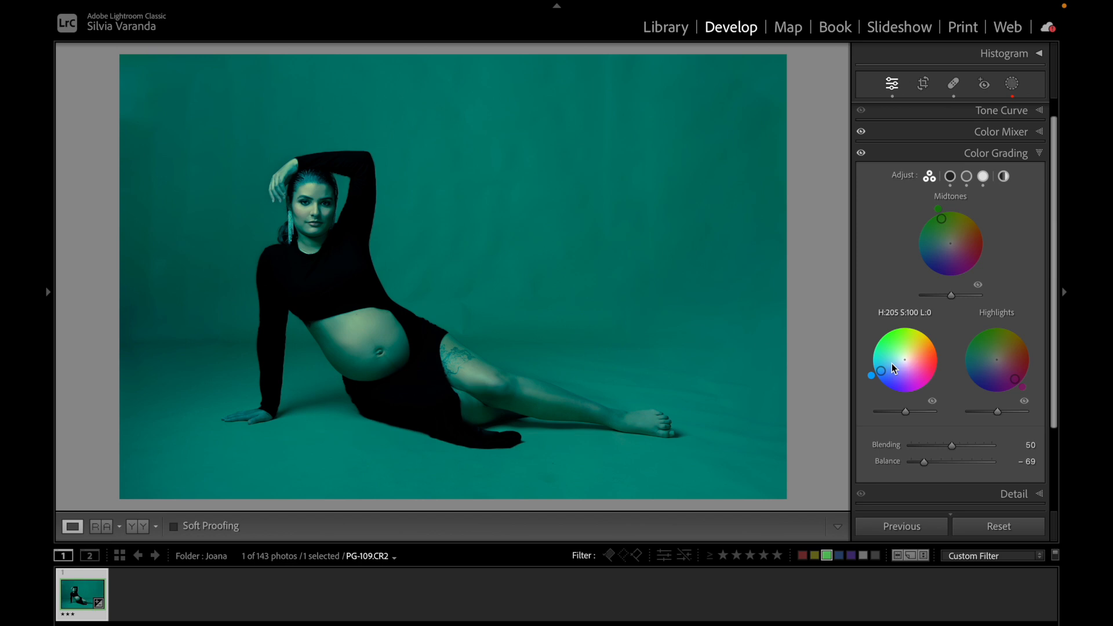
pyautogui.doubleClick(889, 463)
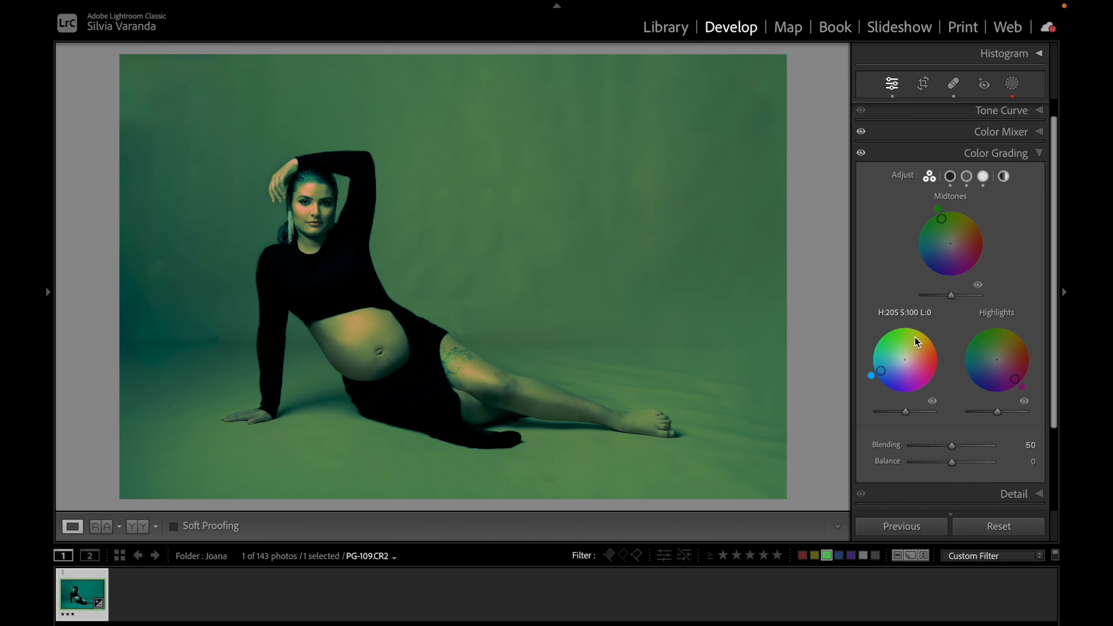
# Reset the Shadows and Highlights color wheels.
pyautogui.doubleClick(881, 371)
pyautogui.doubleClick(1009, 380)
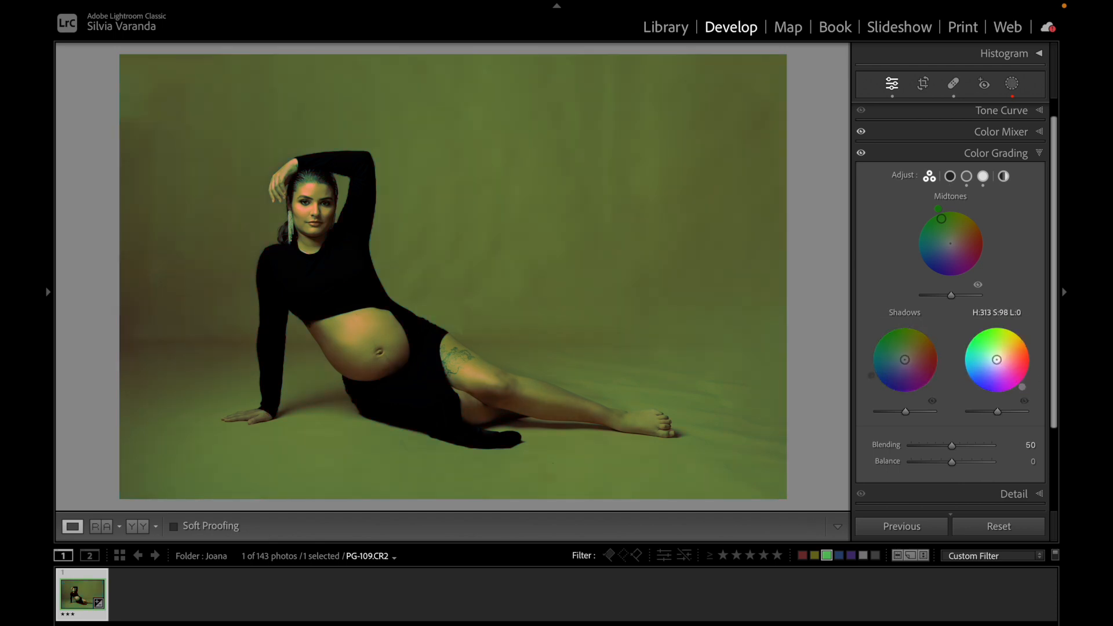
# Reset the Midtones wheel, then try a slight Shadows tint and reset it again.
pyautogui.doubleClick(942, 225)
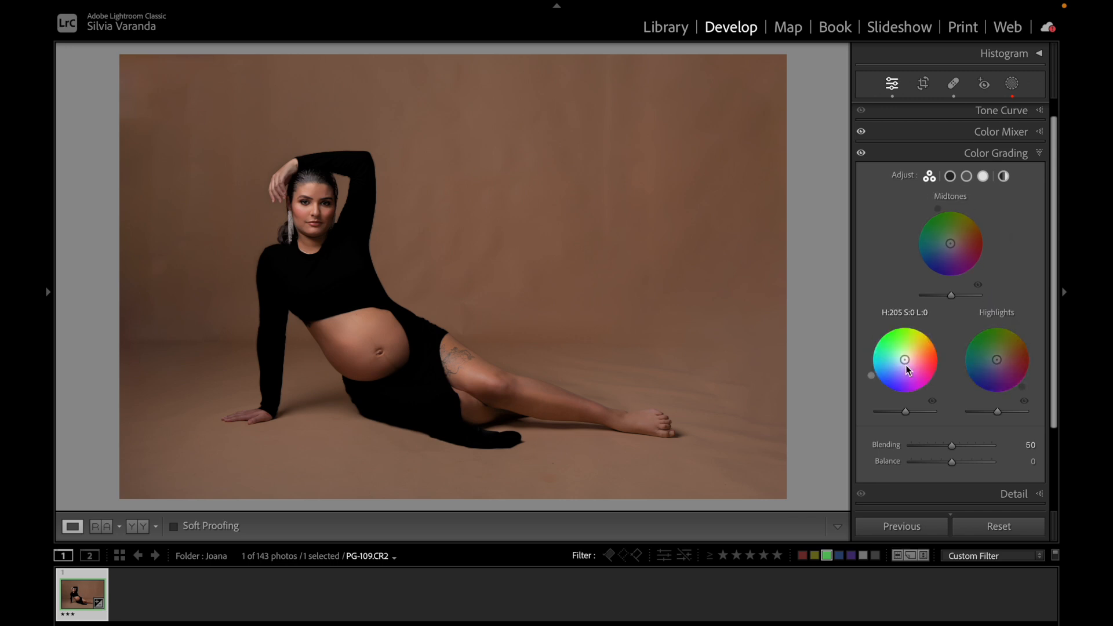
pyautogui.moveTo(905, 360); pyautogui.dragTo(914, 354)
pyautogui.moveTo(919, 360); pyautogui.dragTo(928, 347)
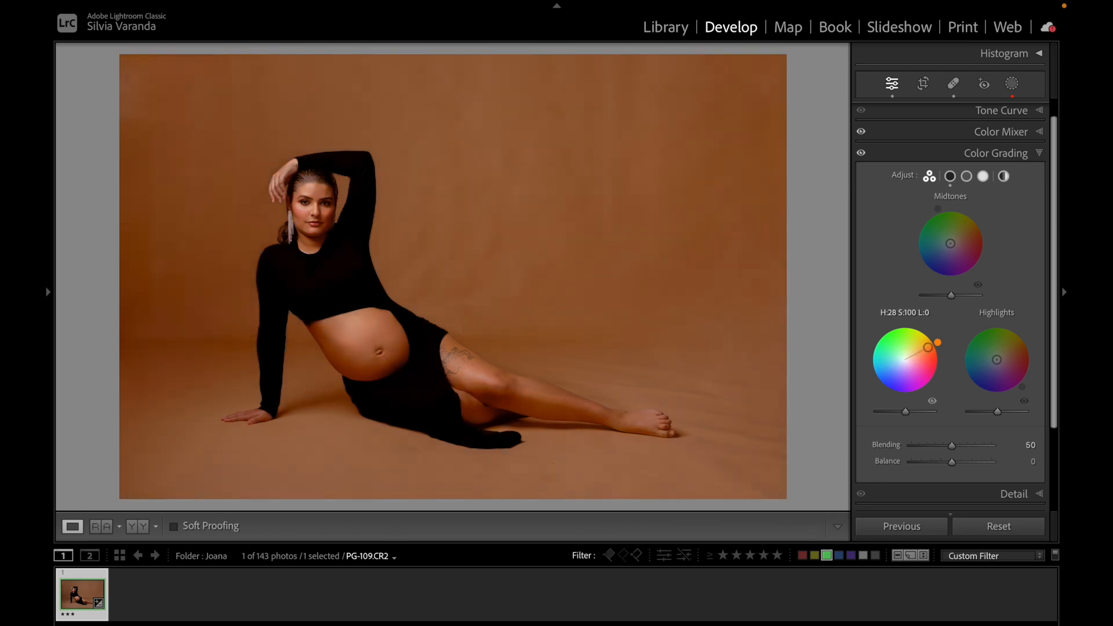
pyautogui.moveTo(929, 347); pyautogui.dragTo(929, 349)
pyautogui.doubleClick(927, 349)
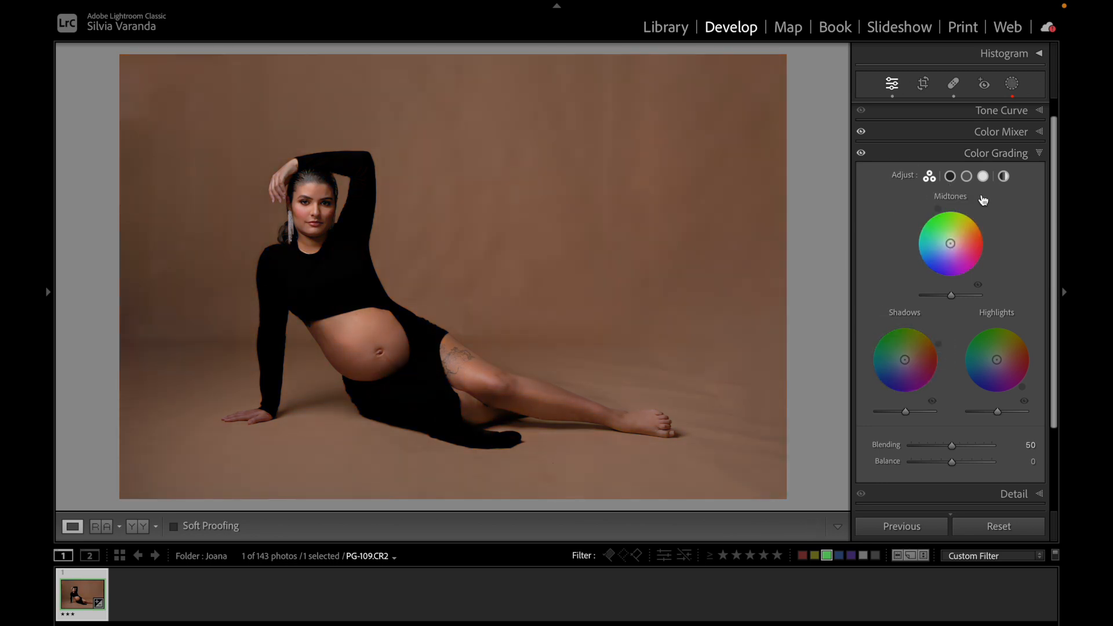
# In the single Shadows view, set shadow Hue to 31 and Saturation to 33, leaving Luminance at 0.
pyautogui.click(950, 176)
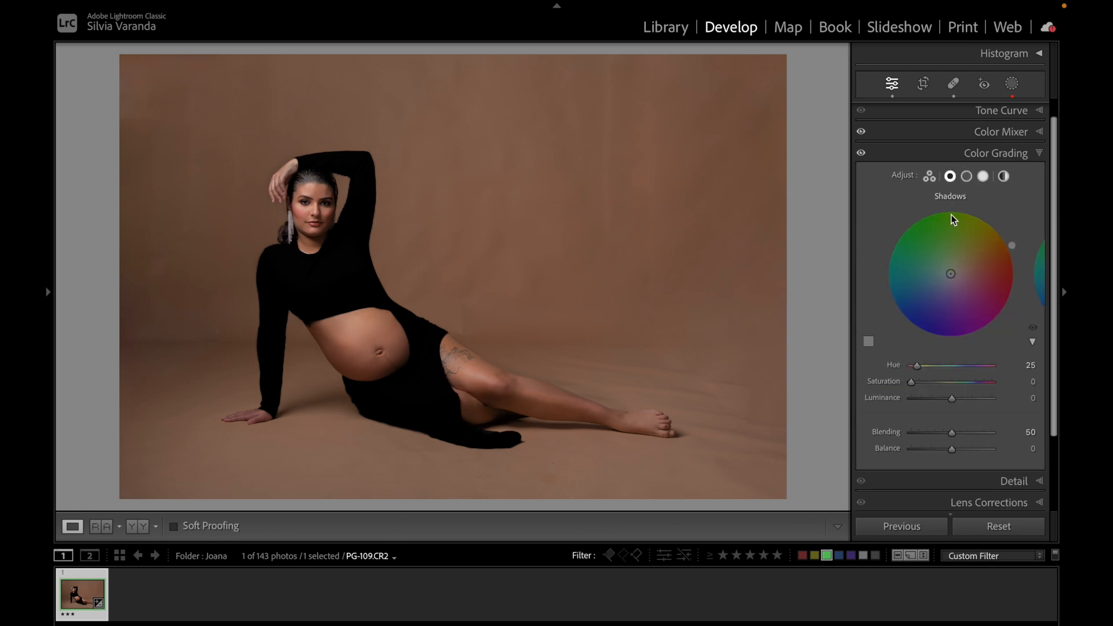
pyautogui.moveTo(964, 273); pyautogui.dragTo(999, 245)
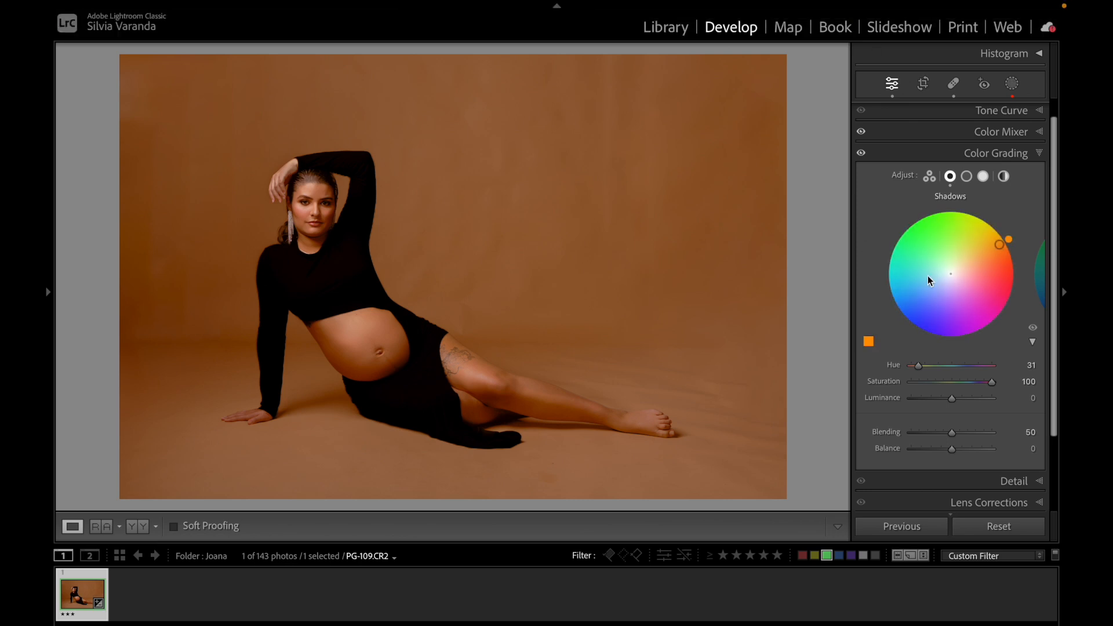
pyautogui.doubleClick(893, 381)
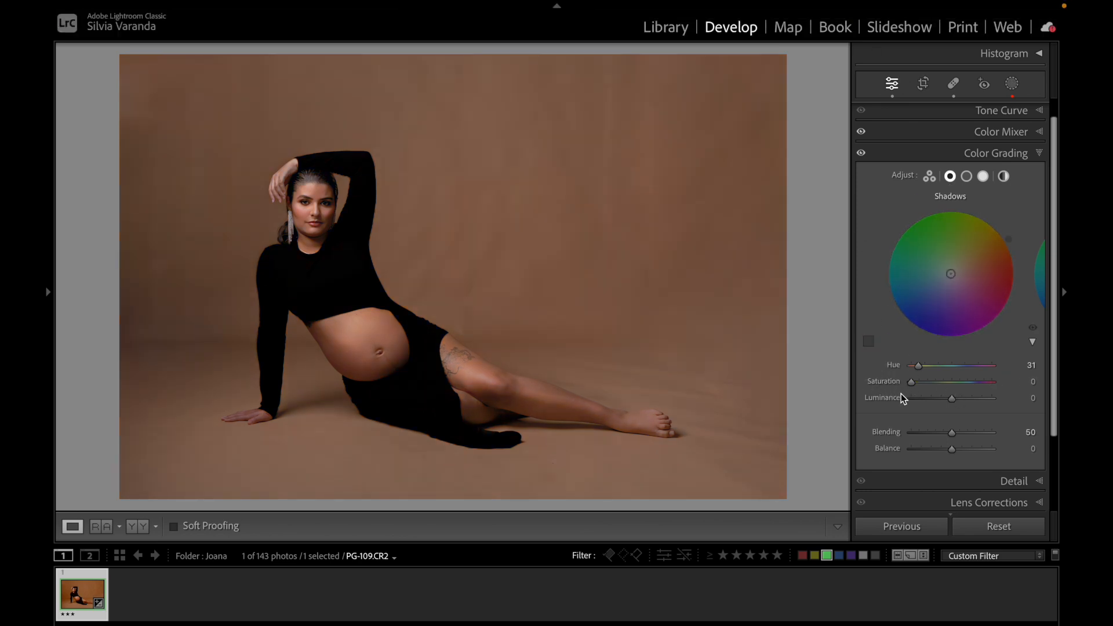
pyautogui.moveTo(910, 382); pyautogui.dragTo(938, 380)
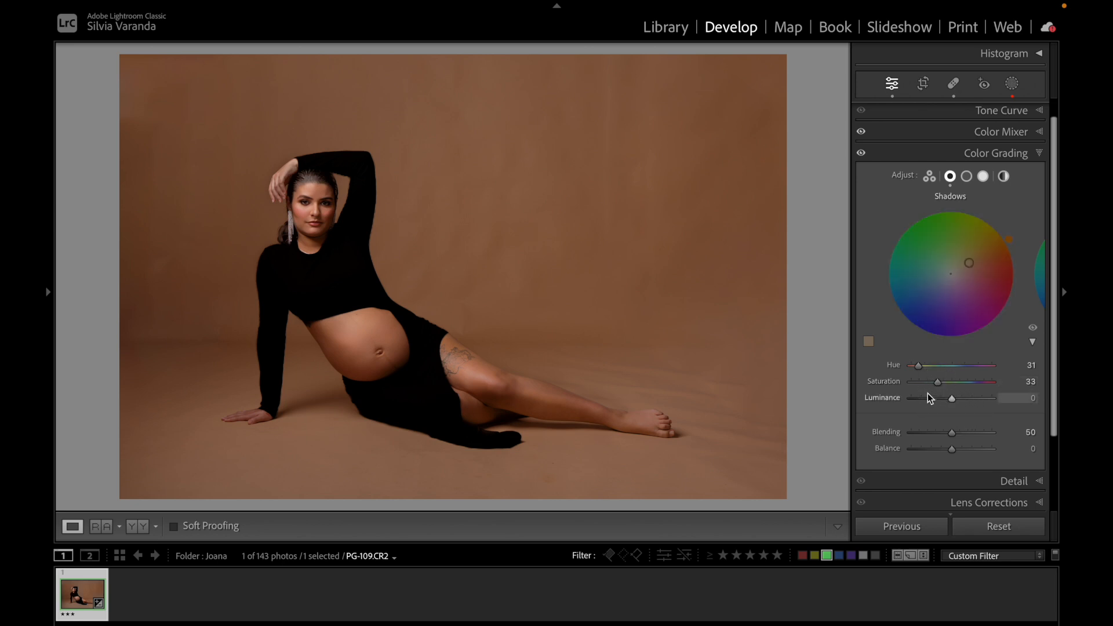
pyautogui.moveTo(955, 399)
pyautogui.mouseDown()
pyautogui.moveTo(969, 398)
pyautogui.moveTo(949, 399)
pyautogui.mouseUp()
pyautogui.doubleClick(900, 399)
pyautogui.moveTo(951, 398); pyautogui.dragTo(953, 398)
# In the single Highlights view, set highlight Hue to 30, Saturation to 14 and Luminance to +20.
pyautogui.click(984, 176)
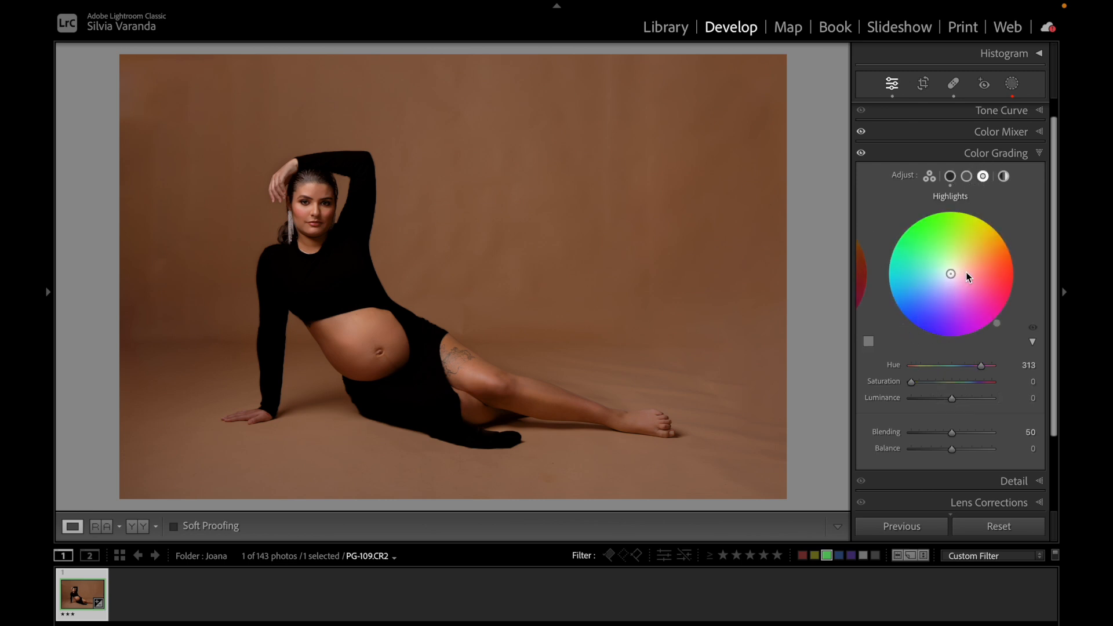
pyautogui.moveTo(950, 274); pyautogui.dragTo(999, 245)
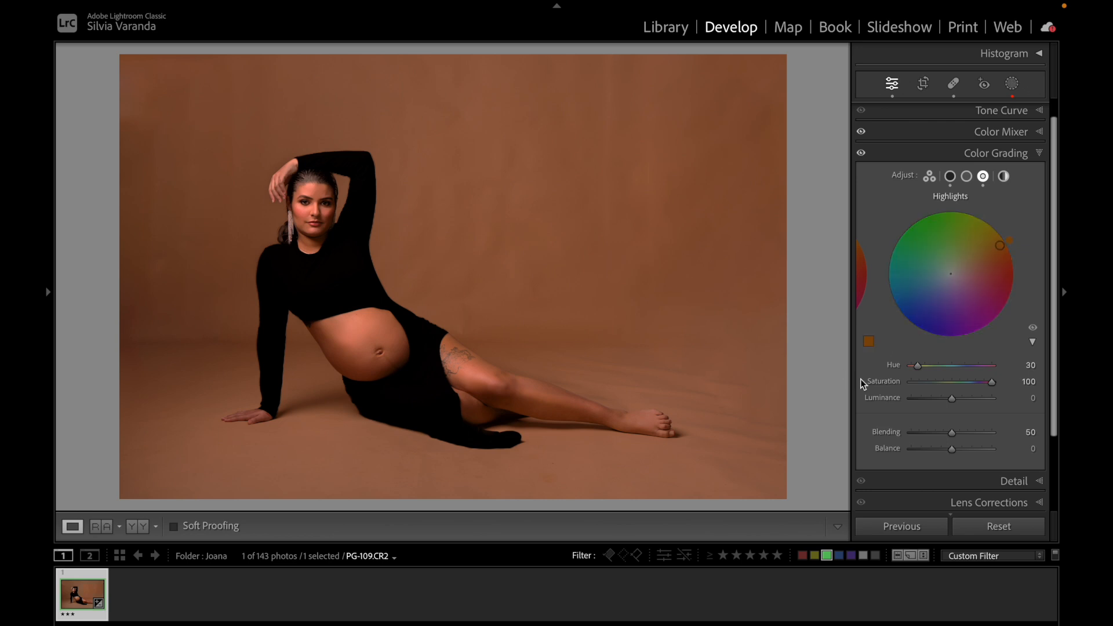
pyautogui.doubleClick(881, 382)
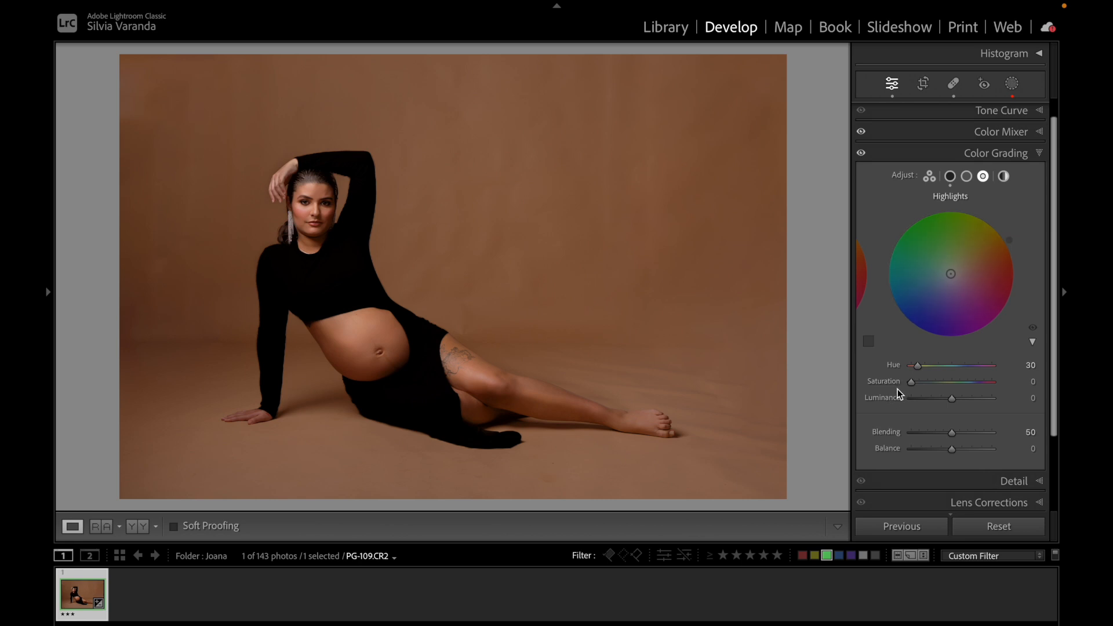
pyautogui.moveTo(912, 384); pyautogui.dragTo(960, 399)
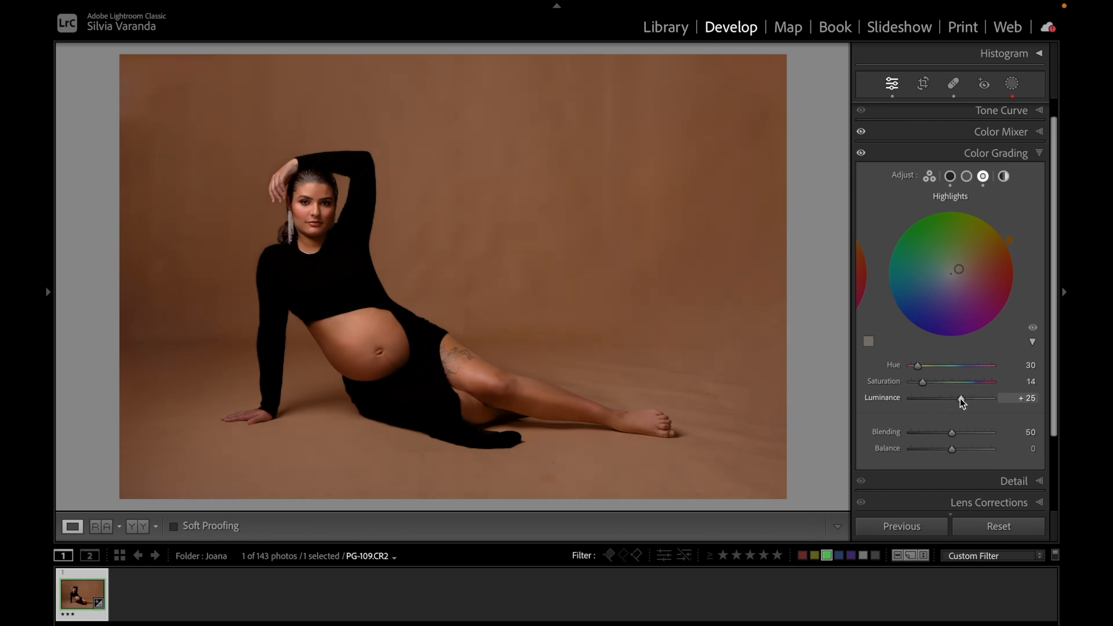
pyautogui.moveTo(961, 400); pyautogui.dragTo(959, 399)
pyautogui.moveTo(1033, 335); pyautogui.dragTo(1033, 335)
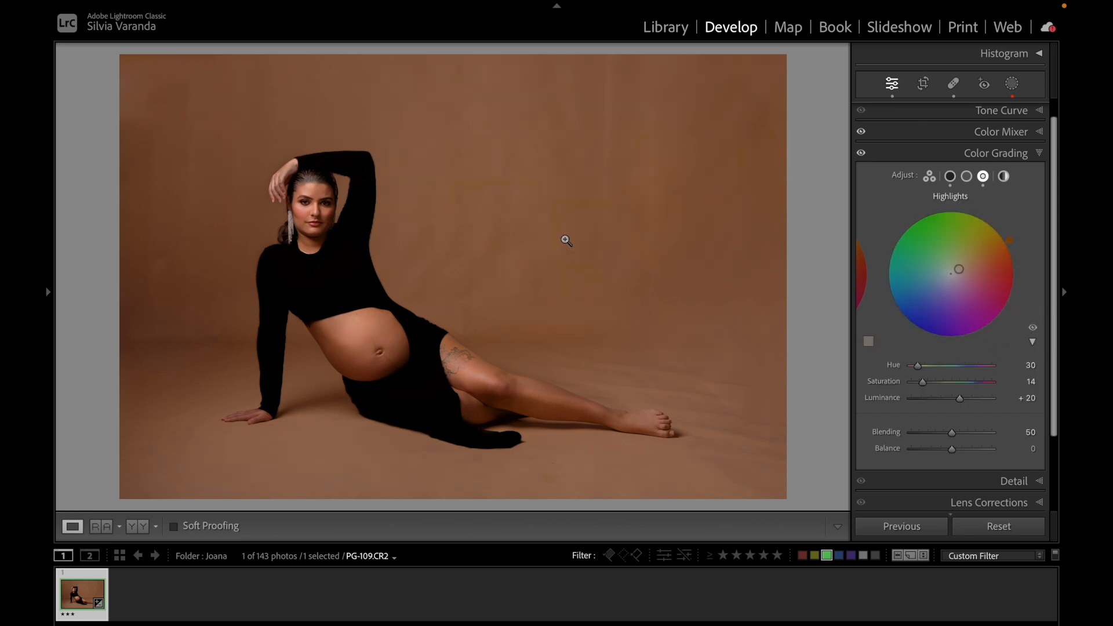
# Zoom into the face and toggle the Highlights adjustment off and on to compare the effect.
pyautogui.click(339, 211)
pyautogui.moveTo(458, 263); pyautogui.dragTo(522, 281)
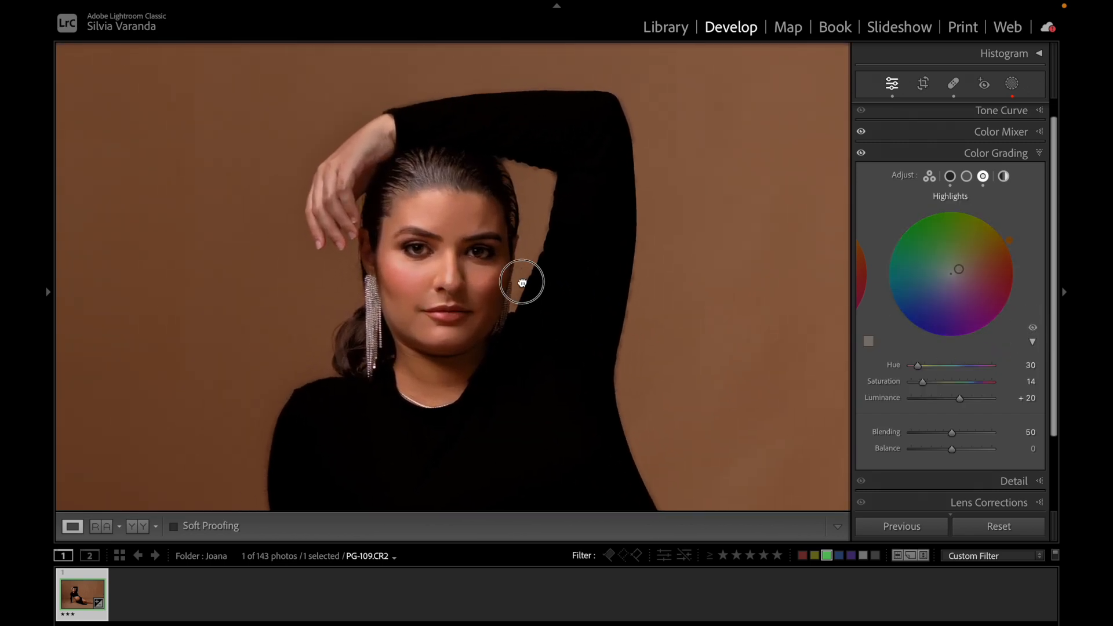
pyautogui.click(1033, 329)
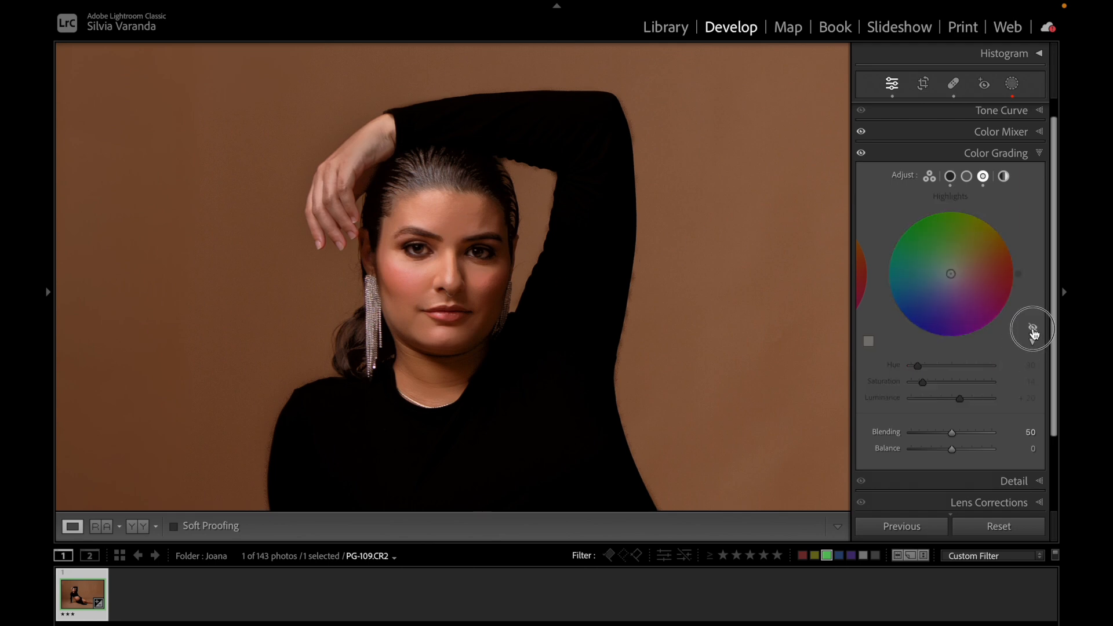
pyautogui.click(1033, 329)
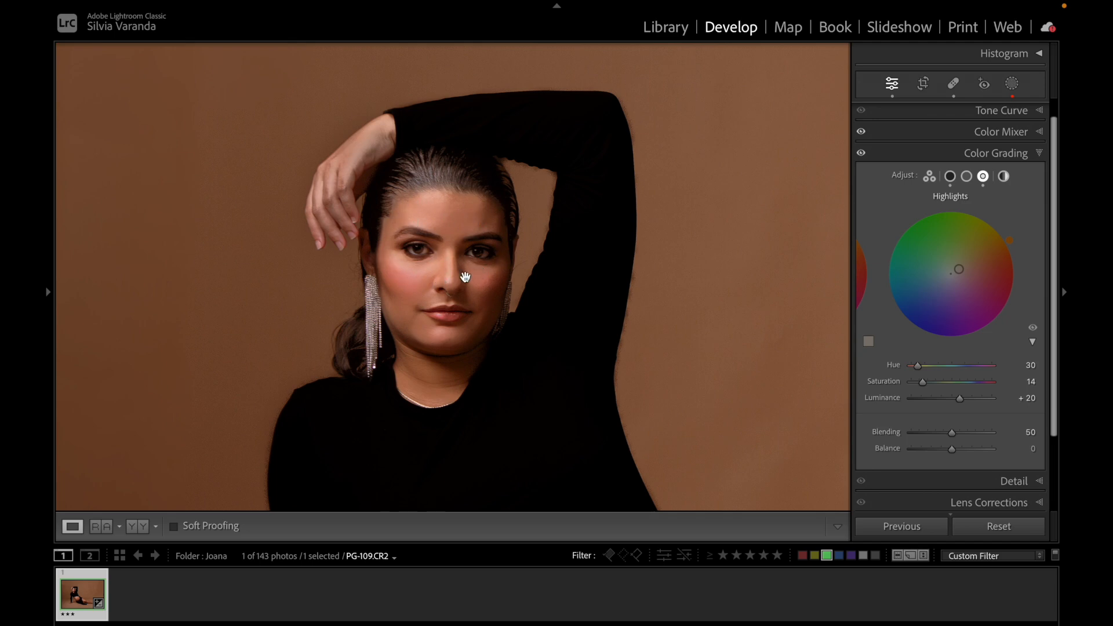
pyautogui.click(1032, 328)
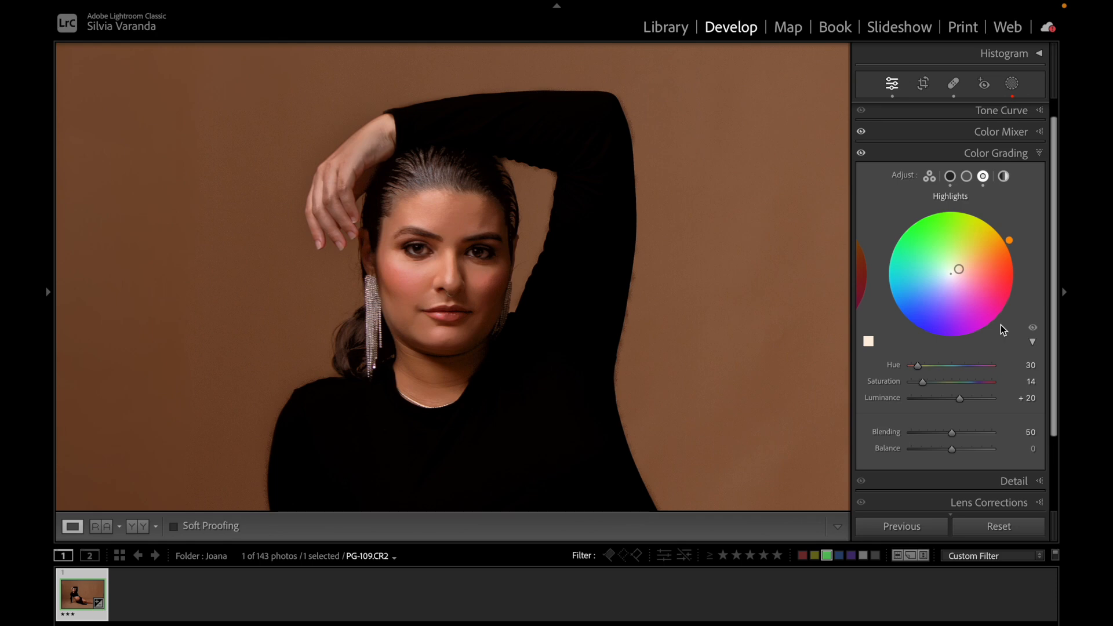
pyautogui.click(568, 227)
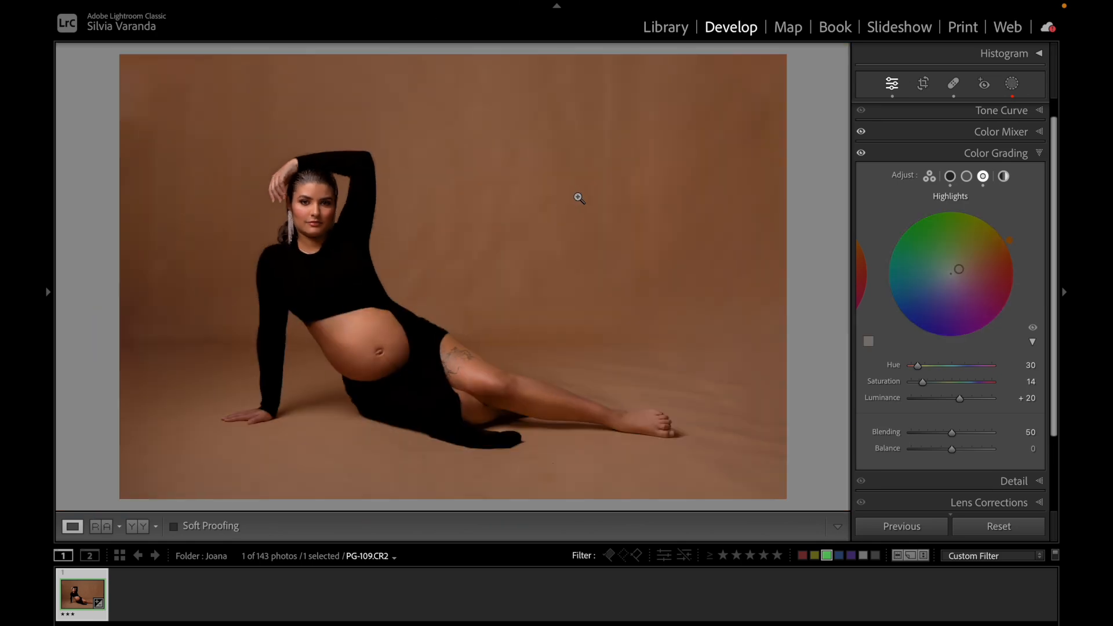
# Save the current state as a snapshot named Color Grading.
pyautogui.click(861, 154)
pyautogui.click(47, 292)
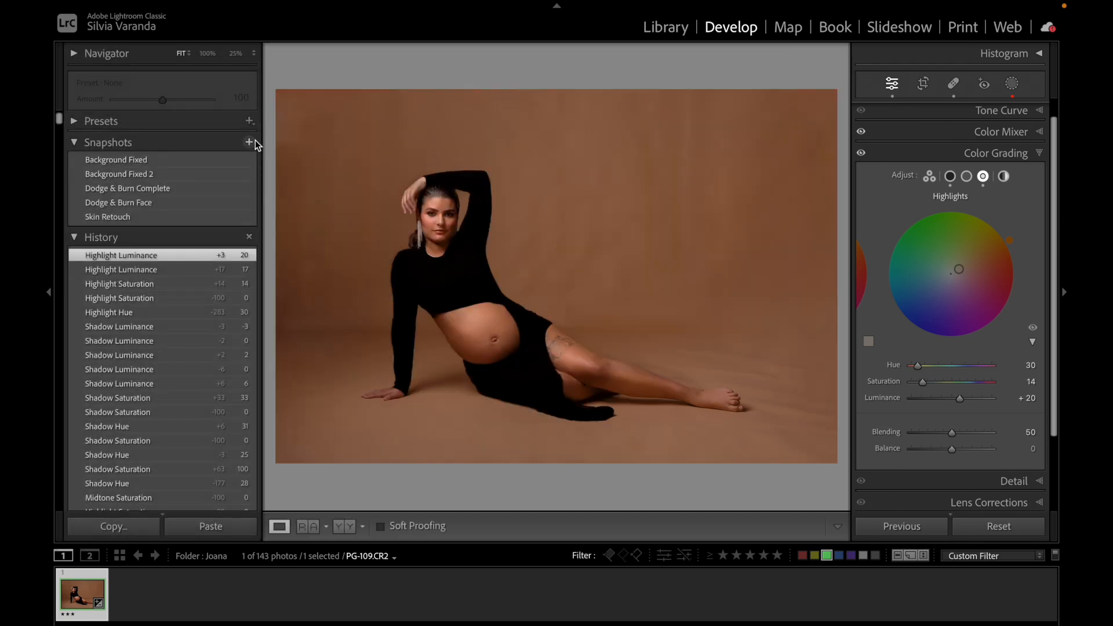
pyautogui.click(249, 142)
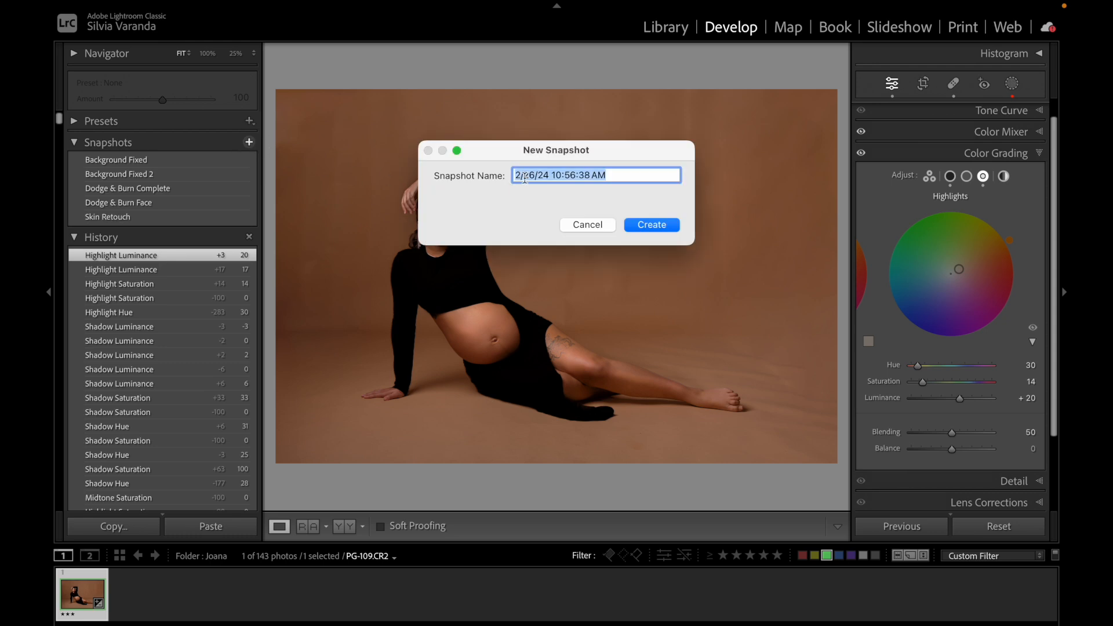
pyautogui.write('Color Grading')
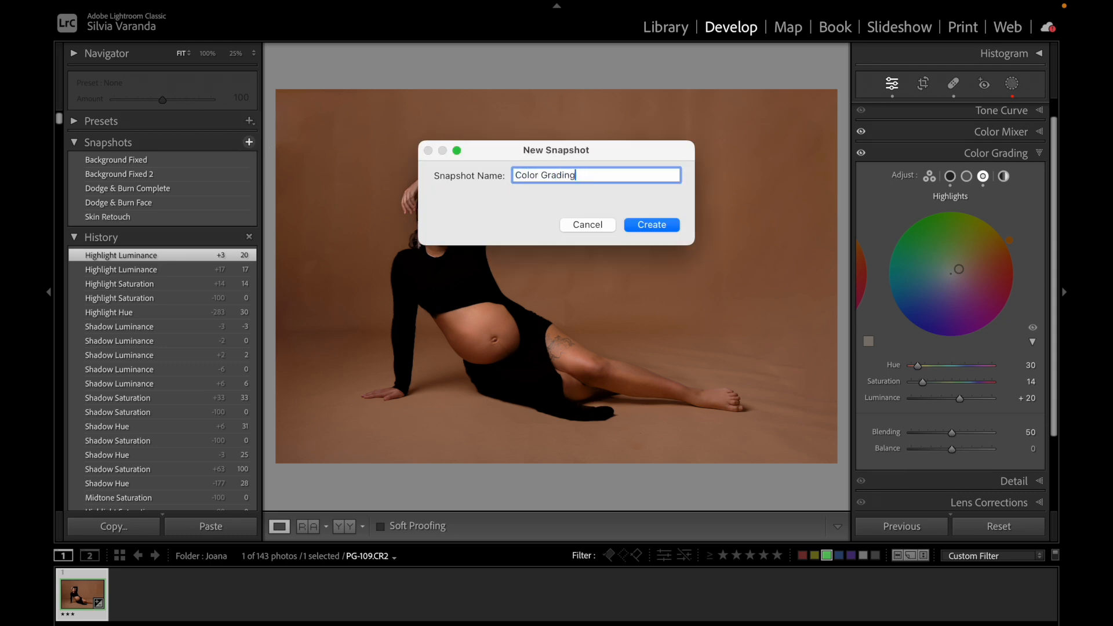
pyautogui.click(653, 226)
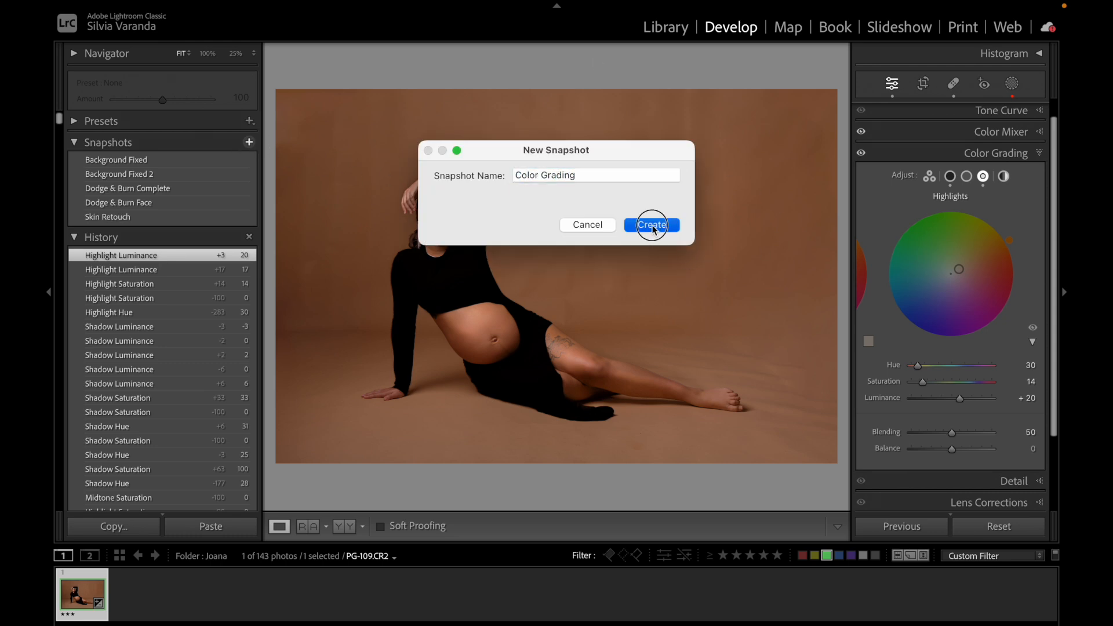
pyautogui.click(45, 277)
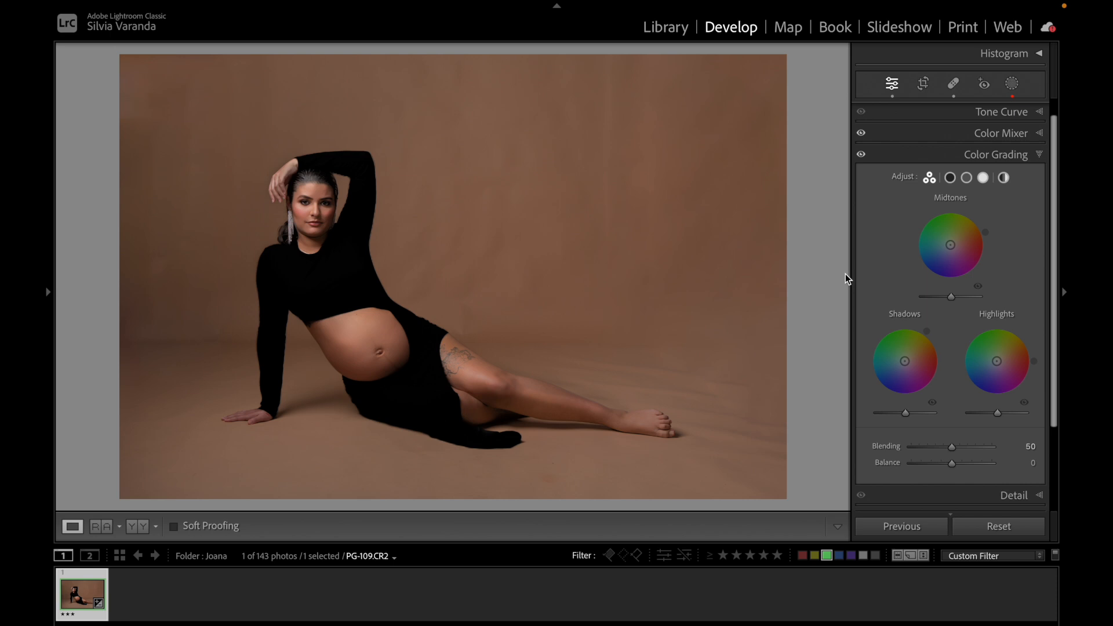
# Try a teal-and-orange grade: shadows orange, midtones slightly blue, highlights blue at hue 196 saturation 61, undoing the last shadow tweak.
pyautogui.moveTo(905, 364); pyautogui.dragTo(915, 356)
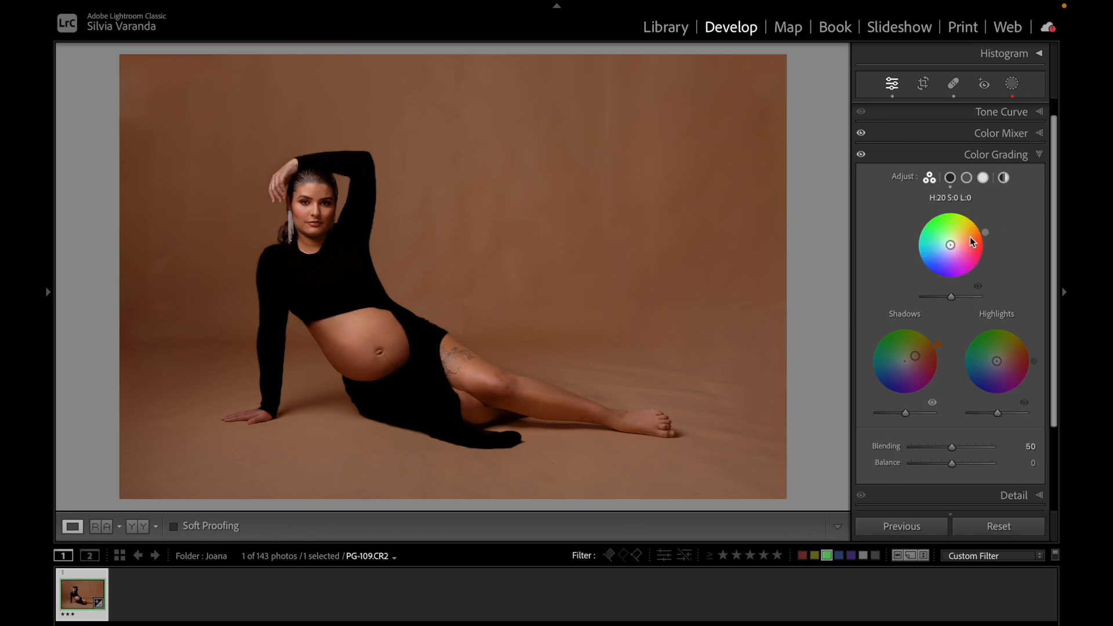
pyautogui.moveTo(941, 245); pyautogui.dragTo(941, 248)
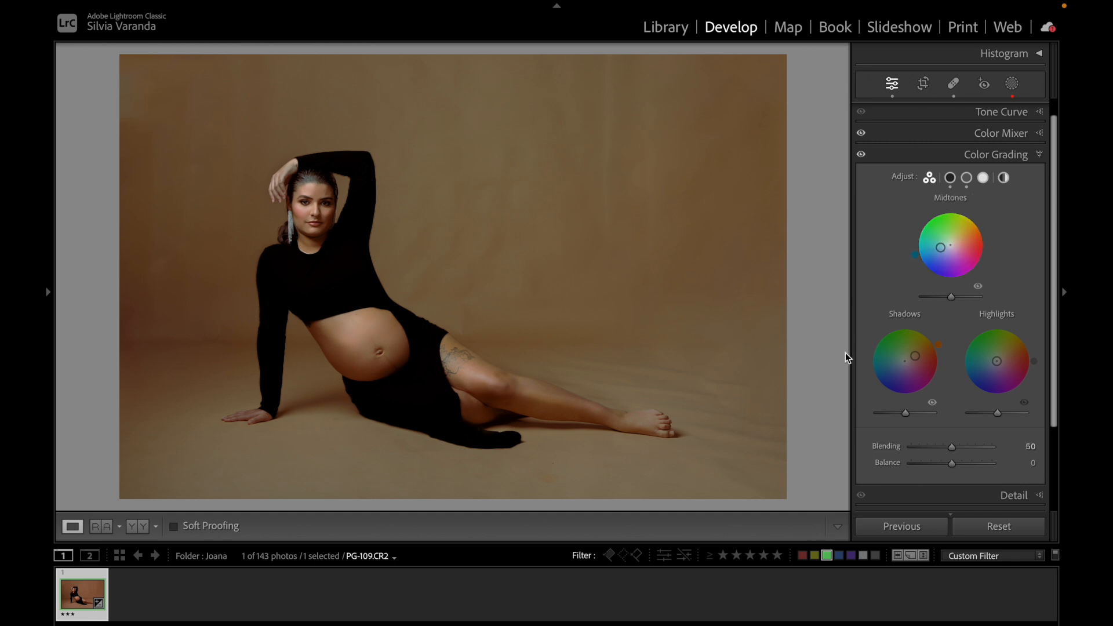
pyautogui.moveTo(997, 361); pyautogui.dragTo(980, 366)
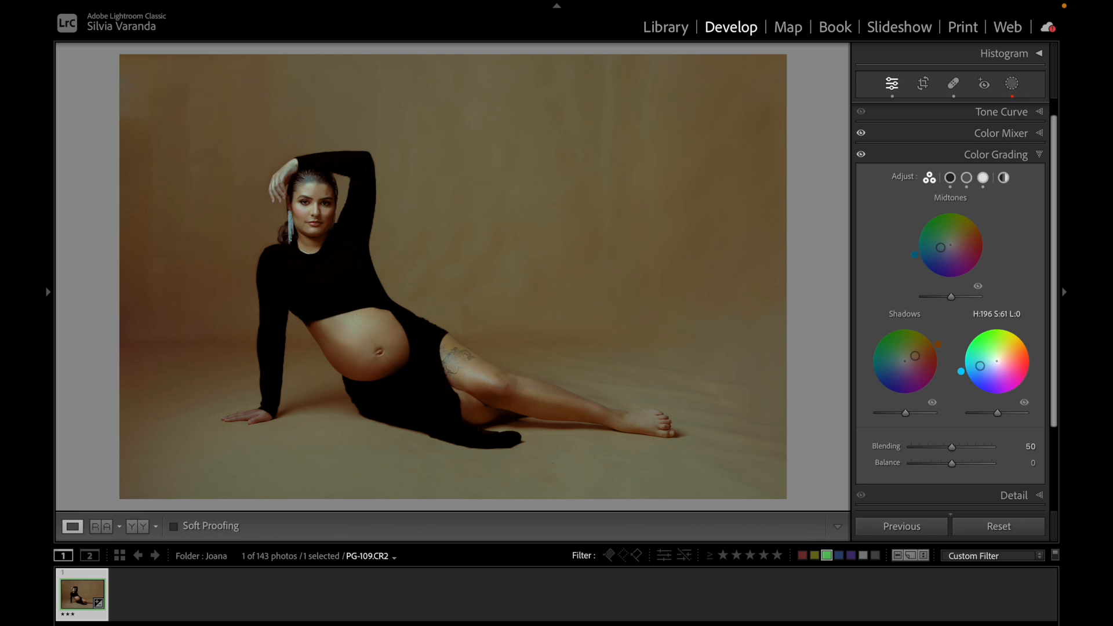
pyautogui.moveTo(916, 357); pyautogui.dragTo(917, 355)
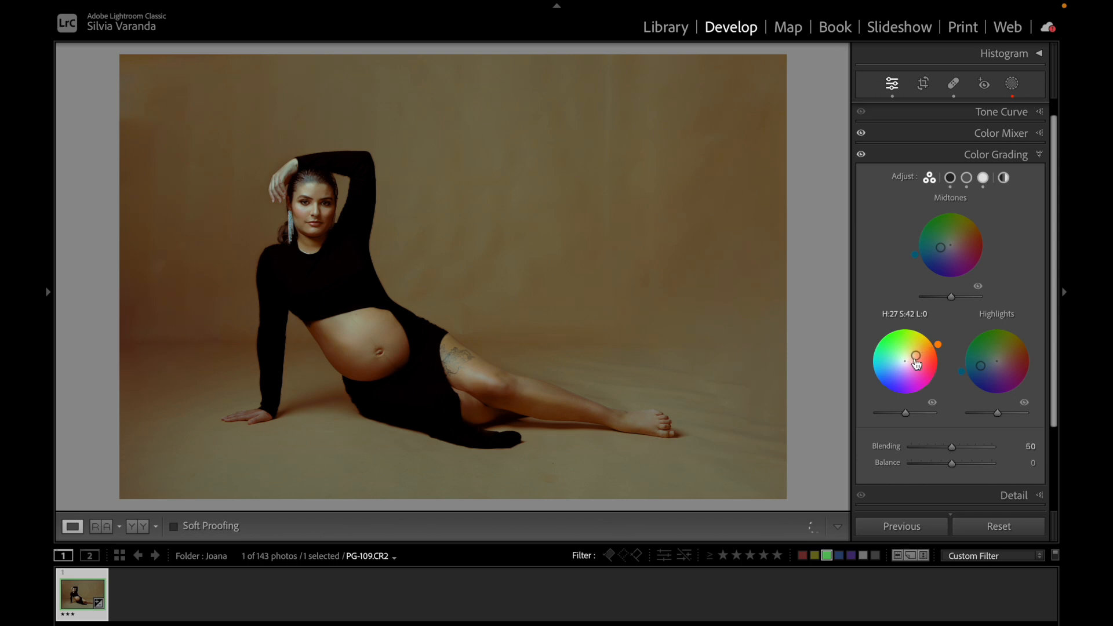
pyautogui.hotkey('ctrl', 'z')
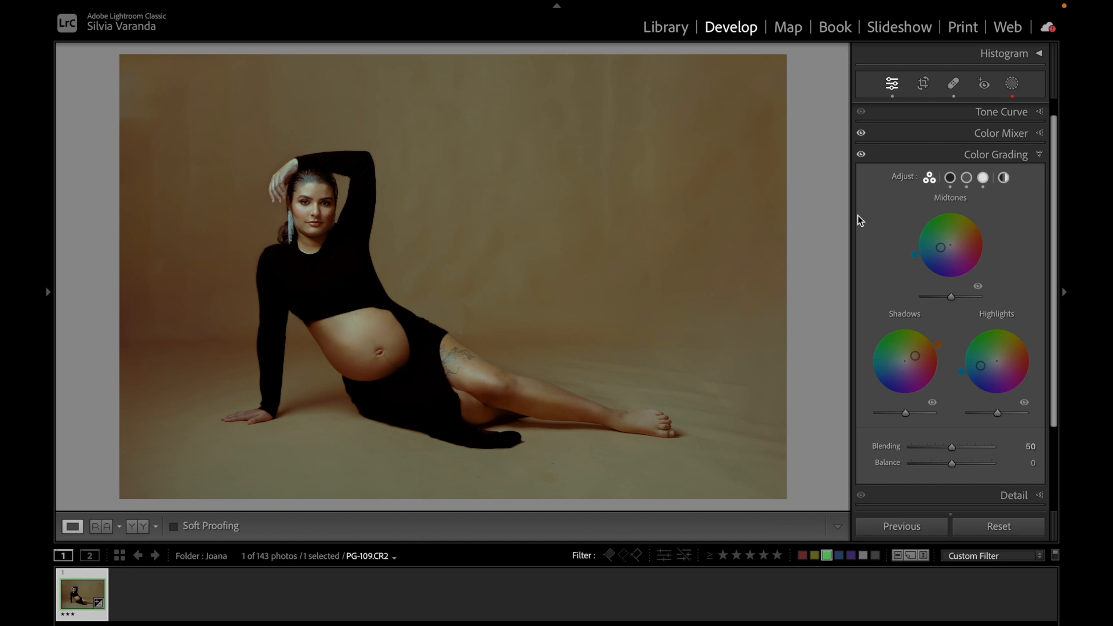
# Add a Global tint with hue 207 and saturation 50.
pyautogui.click(861, 155)
pyautogui.click(1003, 177)
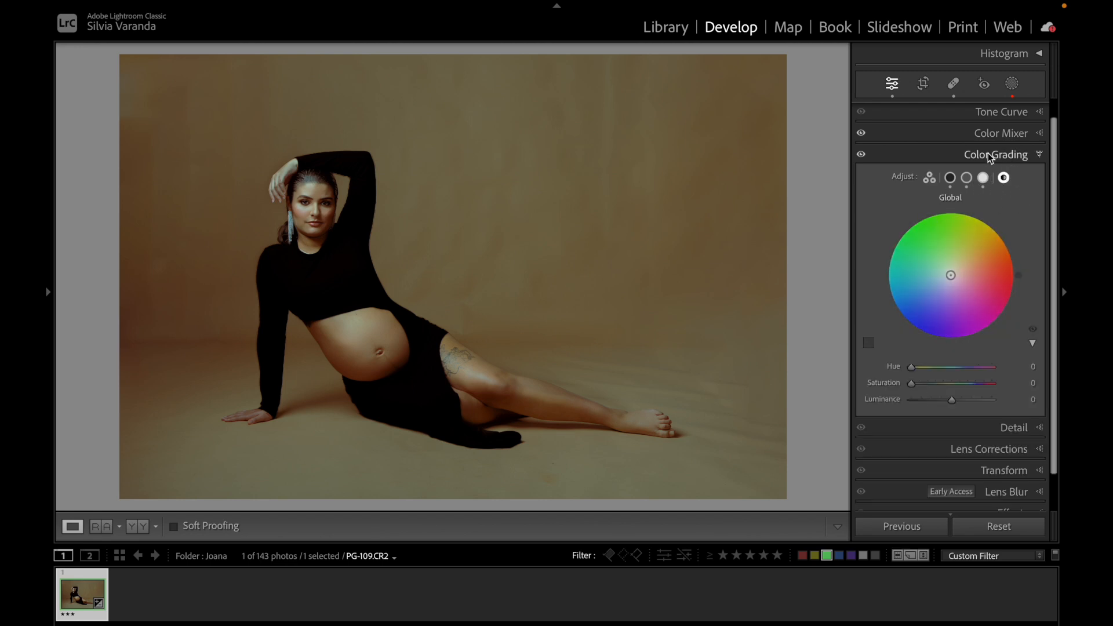
pyautogui.moveTo(941, 279)
pyautogui.mouseDown()
pyautogui.moveTo(951, 278)
pyautogui.moveTo(923, 289)
pyautogui.mouseUp()
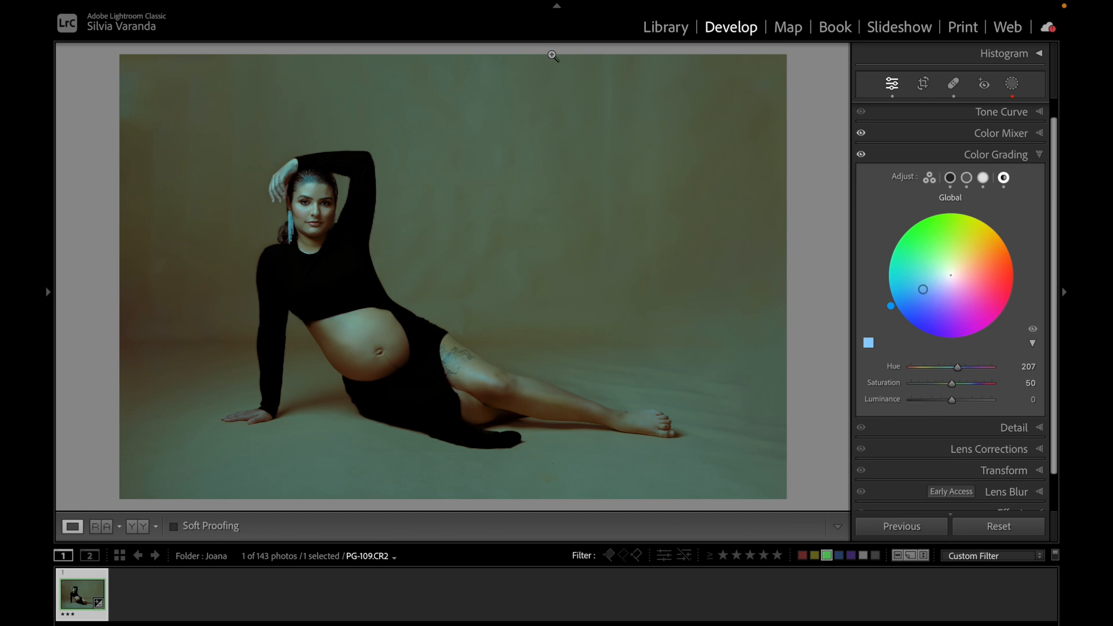
# Back in the three-wheel view, tint the shadows green at hue 125 saturation 53 and nudge the highlights wheel.
pyautogui.click(929, 177)
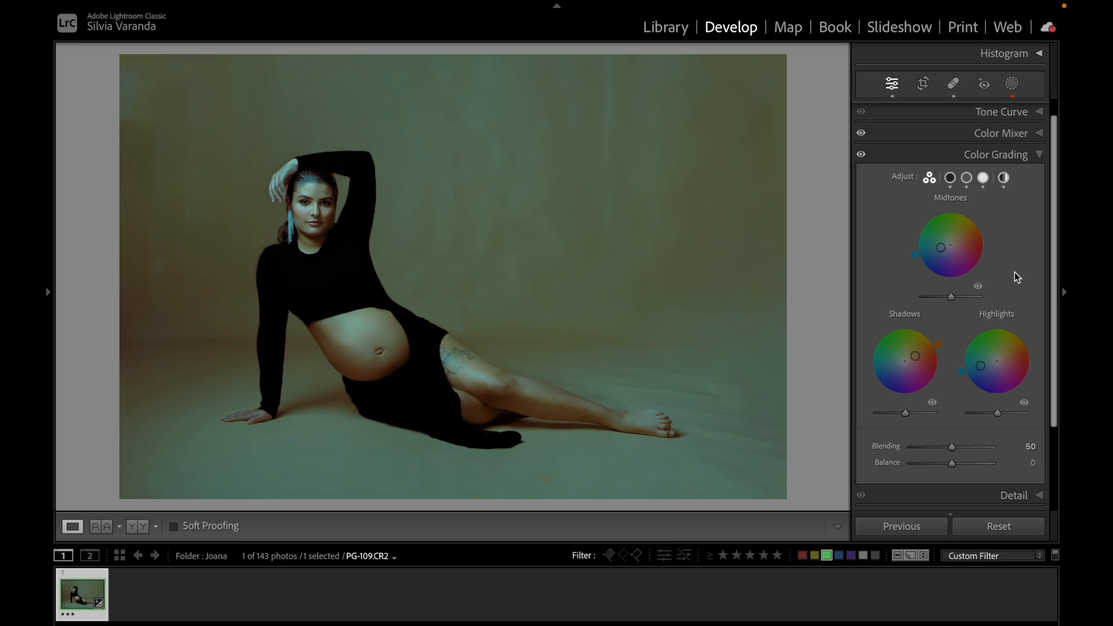
pyautogui.moveTo(917, 361); pyautogui.dragTo(896, 349)
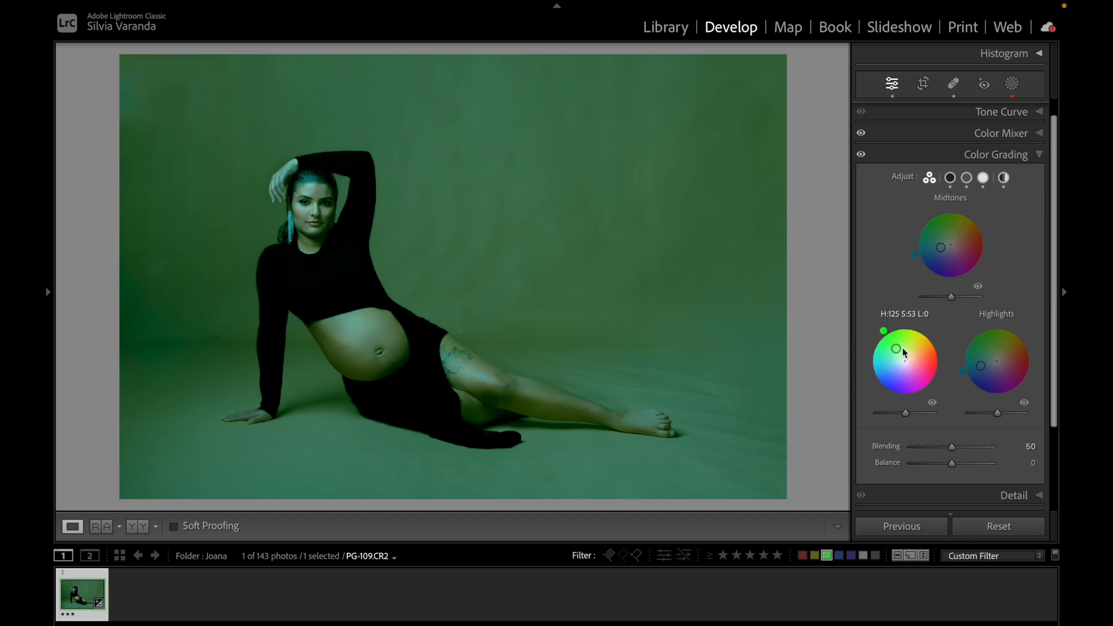
pyautogui.moveTo(896, 348); pyautogui.dragTo(894, 345)
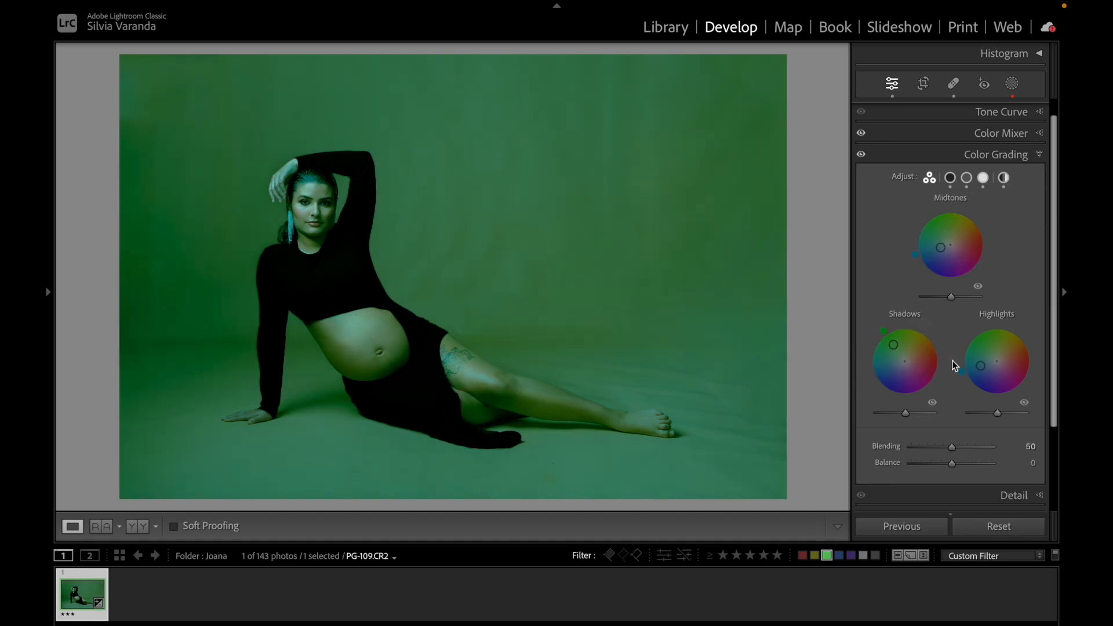
pyautogui.moveTo(983, 369)
pyautogui.mouseDown()
pyautogui.moveTo(996, 361)
pyautogui.moveTo(995, 374)
pyautogui.moveTo(1024, 353)
pyautogui.moveTo(999, 381)
pyautogui.moveTo(986, 360)
pyautogui.mouseUp()
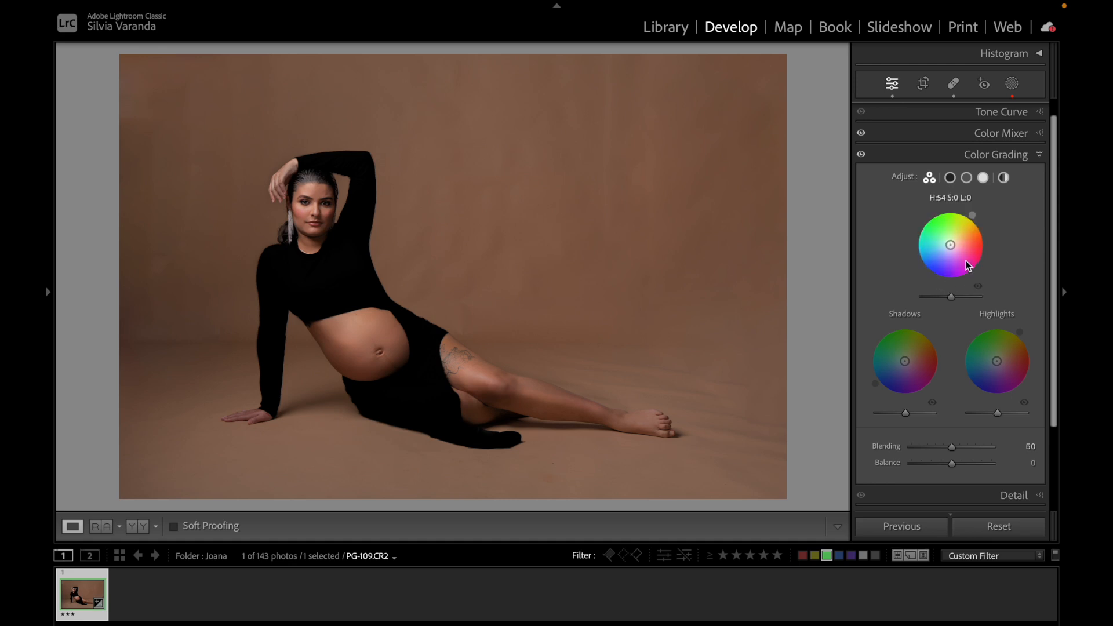
# Tint the highlights yellow at hue 63 saturation 58, the shadows blue, and the midtones to hue 214 saturation 30.
pyautogui.moveTo(998, 332)
pyautogui.mouseDown()
pyautogui.moveTo(997, 360)
pyautogui.moveTo(1006, 346)
pyautogui.mouseUp()
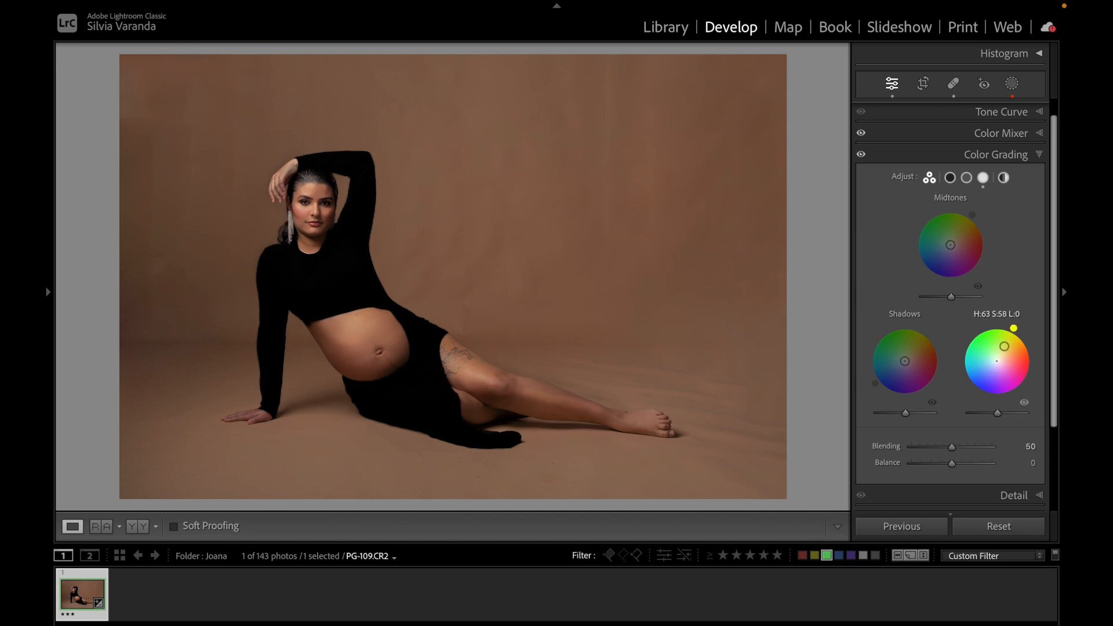
pyautogui.moveTo(906, 366); pyautogui.dragTo(893, 365)
pyautogui.moveTo(952, 249); pyautogui.dragTo(942, 249)
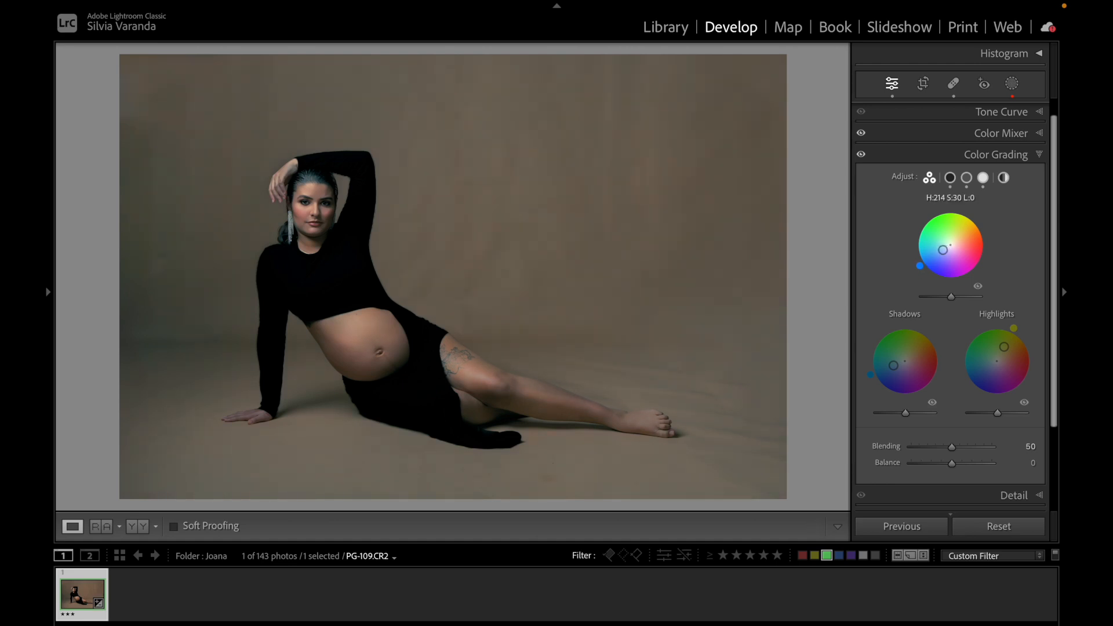
# Toggle the Color Grading effect off and on to compare, then tint the midtones teal at hue 162 saturation 26.
pyautogui.click(861, 155)
pyautogui.click(861, 156)
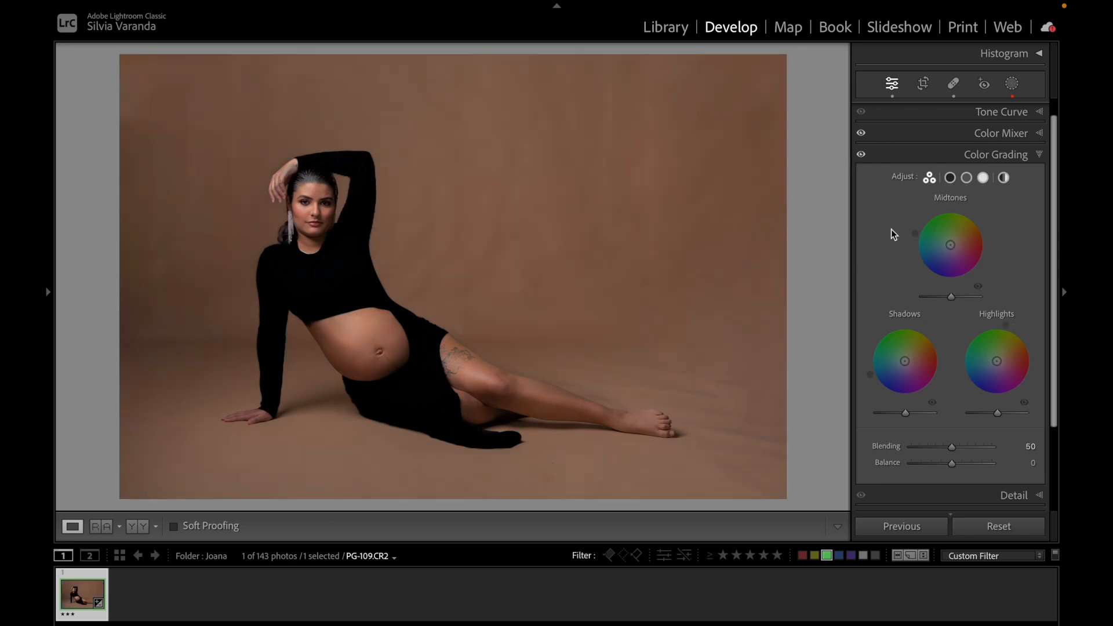
pyautogui.moveTo(951, 246); pyautogui.dragTo(943, 242)
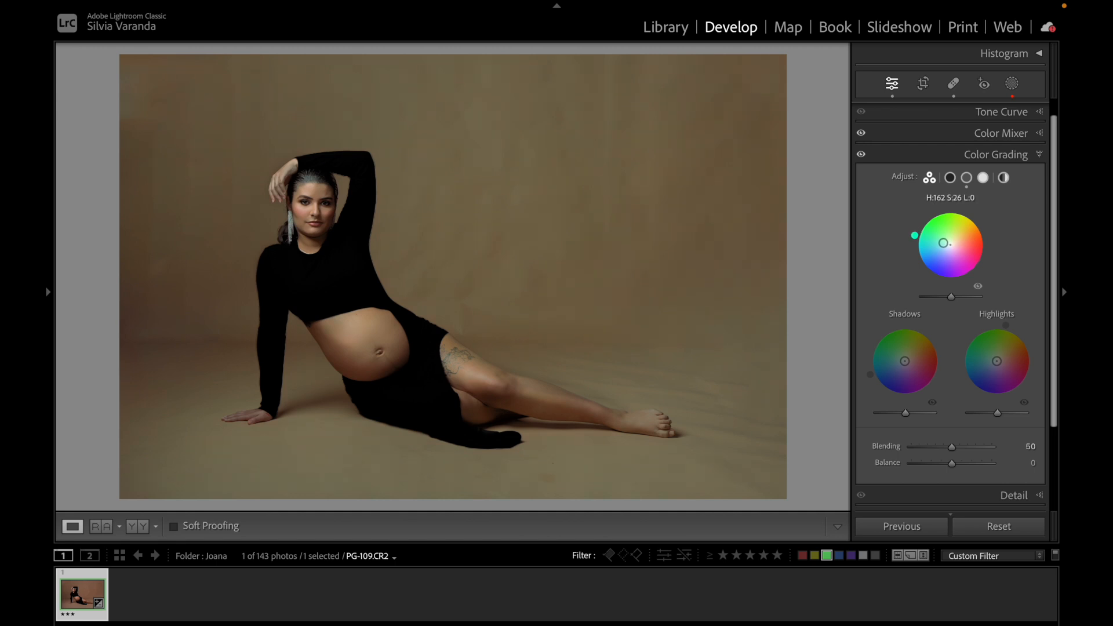
# Shift the highlights tint toward orange and slightly raise the highlight, midtone and shadow luminance sliders.
pyautogui.moveTo(996, 361); pyautogui.dragTo(1005, 354)
pyautogui.moveTo(997, 413); pyautogui.dragTo(1002, 414)
pyautogui.moveTo(953, 294); pyautogui.dragTo(955, 298)
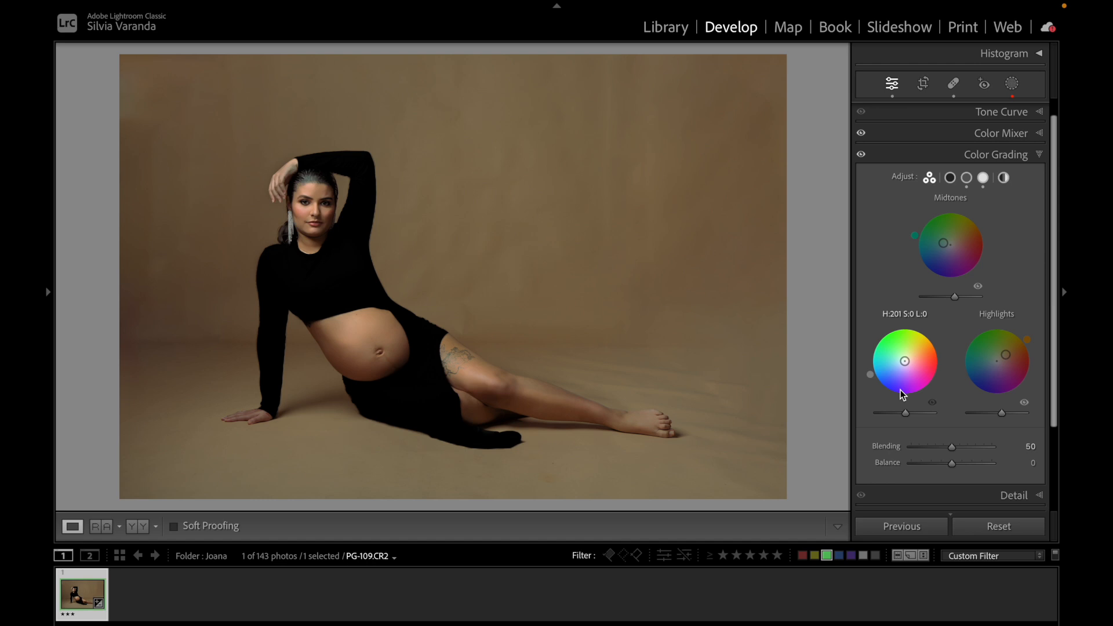
pyautogui.moveTo(905, 412); pyautogui.dragTo(913, 415)
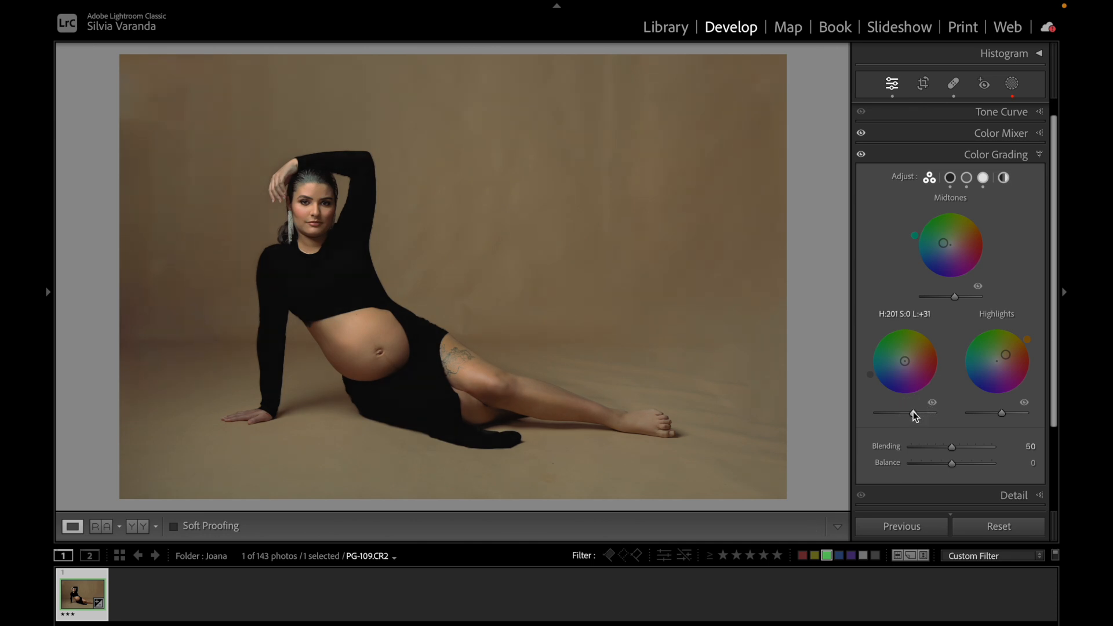
# Toggle the Color Grading effect off and on repeatedly to compare the graded and ungraded portrait.
pyautogui.click(862, 155)
pyautogui.click(862, 156)
pyautogui.click(862, 156)
pyautogui.click(862, 156)
# Open the left panel, load the saved Color Grading snapshot to compare it, then undo loading the snapshot.
pyautogui.click(49, 292)
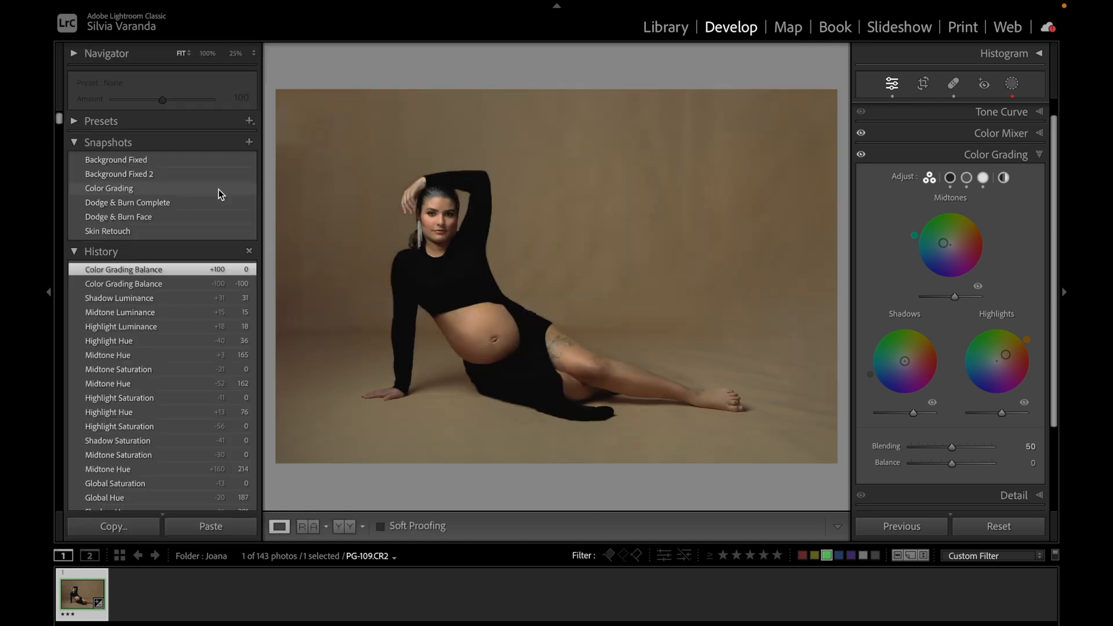
pyautogui.click(218, 189)
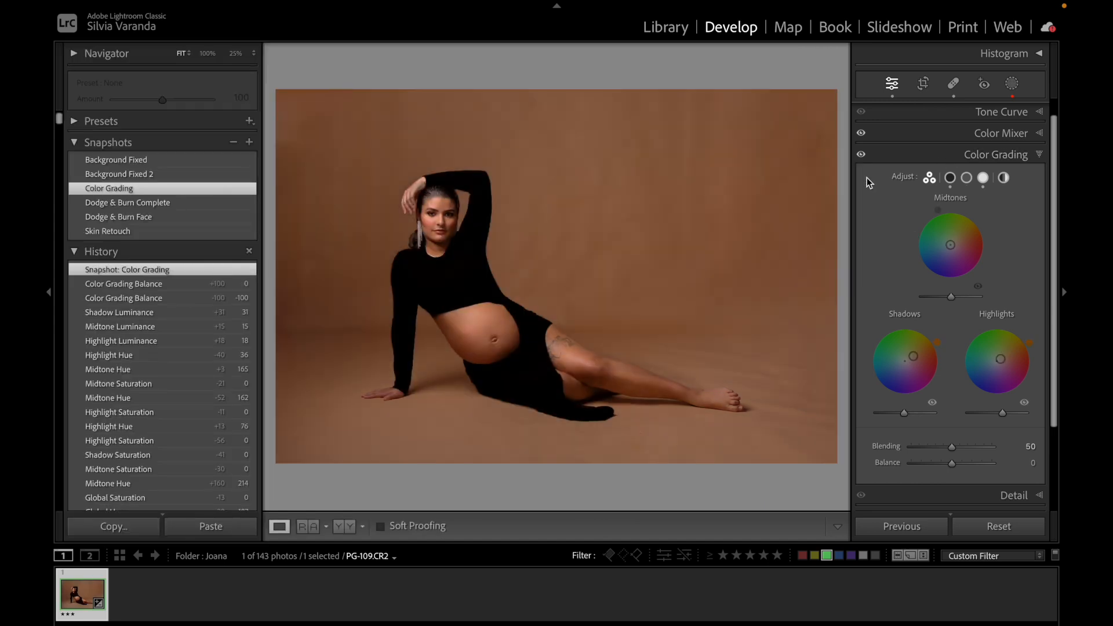
pyautogui.click(861, 156)
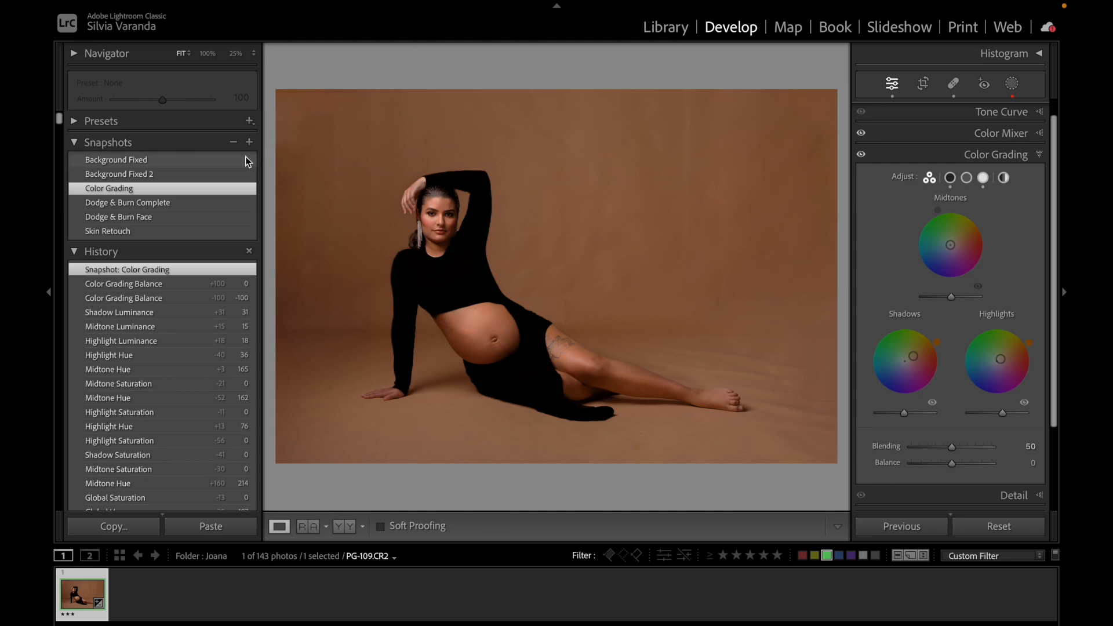
pyautogui.hotkey('ctrl', 'z')
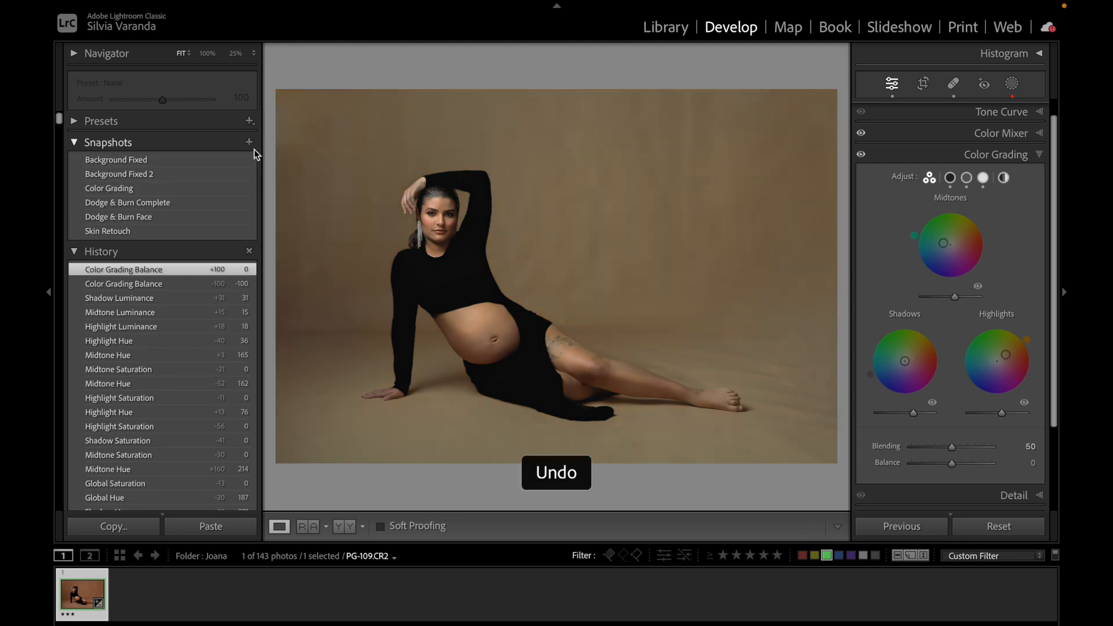